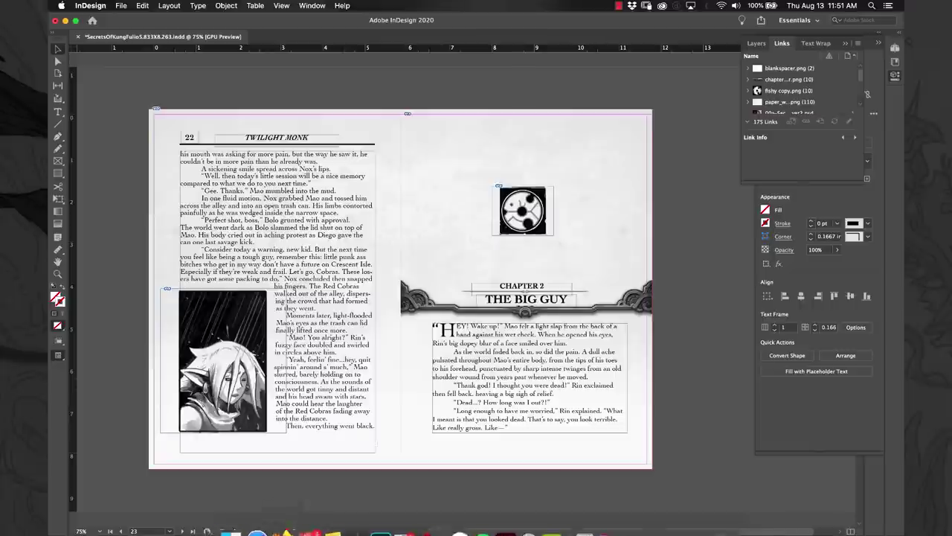
Step: Switch from InDesign to Photoshop, where the page file 0-Chp9_5.psd is open
{"action": "mouse_move", "coordinate": [297, 520]}
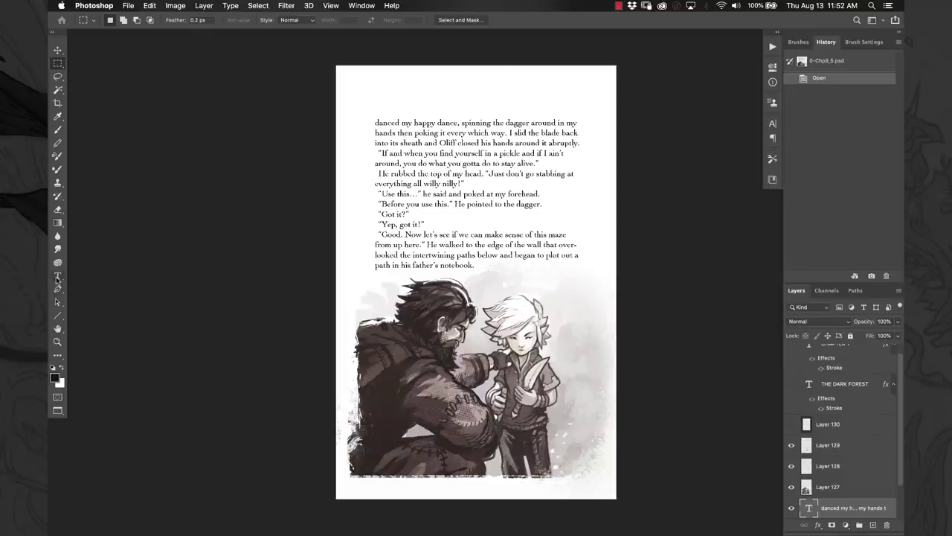
Step: Edit the page's story text with the Type tool, undo the accidental deletion, and commit
{"action": "left_click", "coordinate": [58, 275]}
{"action": "left_click", "coordinate": [492, 248]}
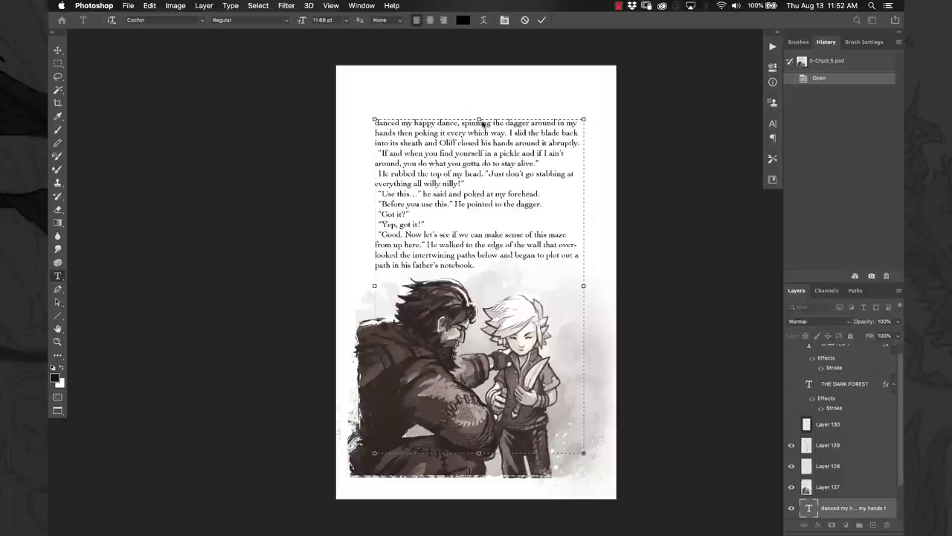
{"action": "double_click", "coordinate": [512, 147]}
{"action": "key", "text": "Delete"}
{"action": "key", "text": "super+z"}
{"action": "left_click", "coordinate": [57, 63]}
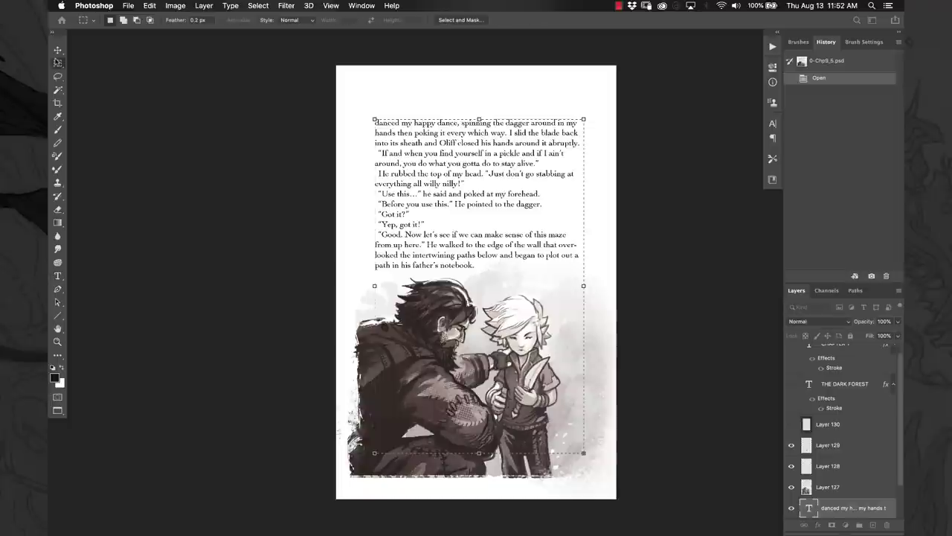
Step: Try moving the Layer 127 artwork up over the text, then undo the move
{"action": "left_click", "coordinate": [806, 487]}
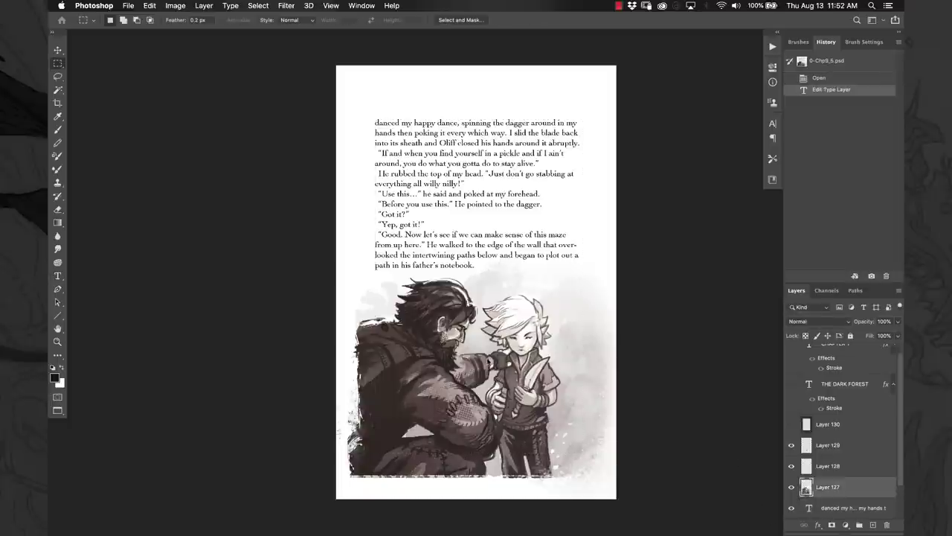
{"action": "left_click_drag", "start_coordinate": [497, 379], "coordinate": [505, 326]}
{"action": "key", "text": "super+z"}
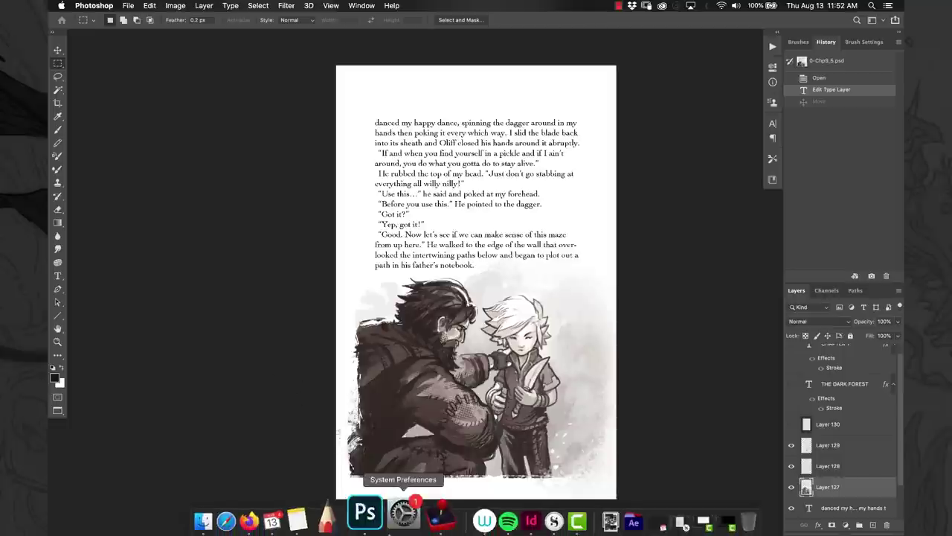
Step: Inspect the placed chapter logo image in InDesign, then return to the Photoshop page
{"action": "left_click", "coordinate": [498, 514]}
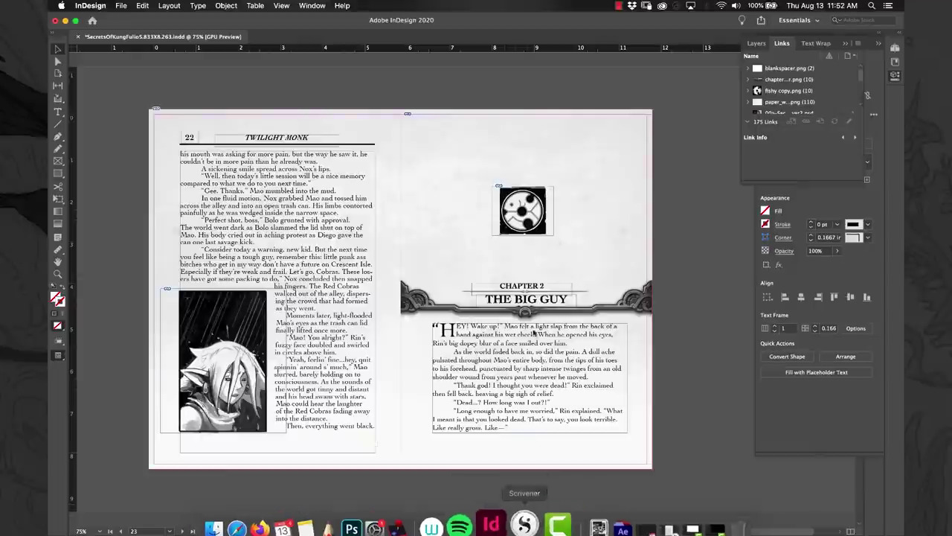
{"action": "left_click", "coordinate": [498, 187]}
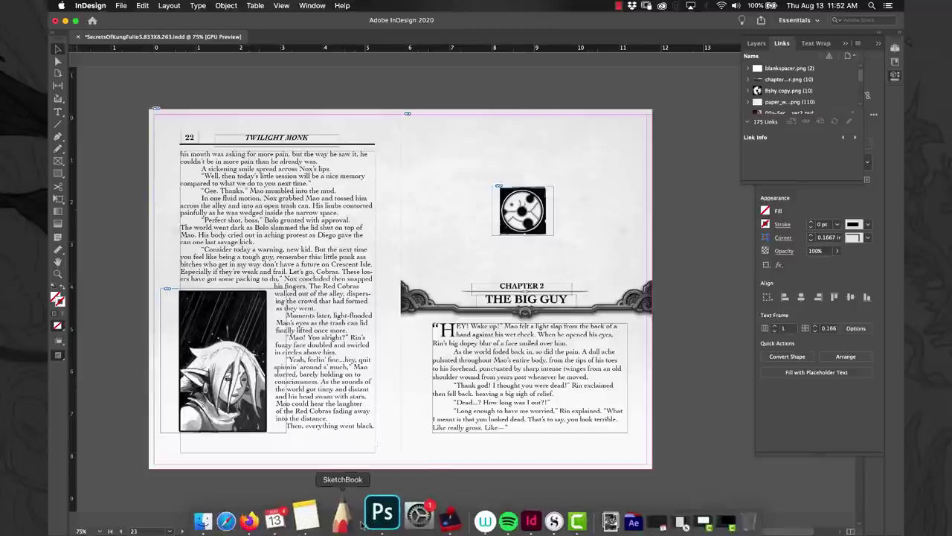
{"action": "left_click", "coordinate": [365, 516]}
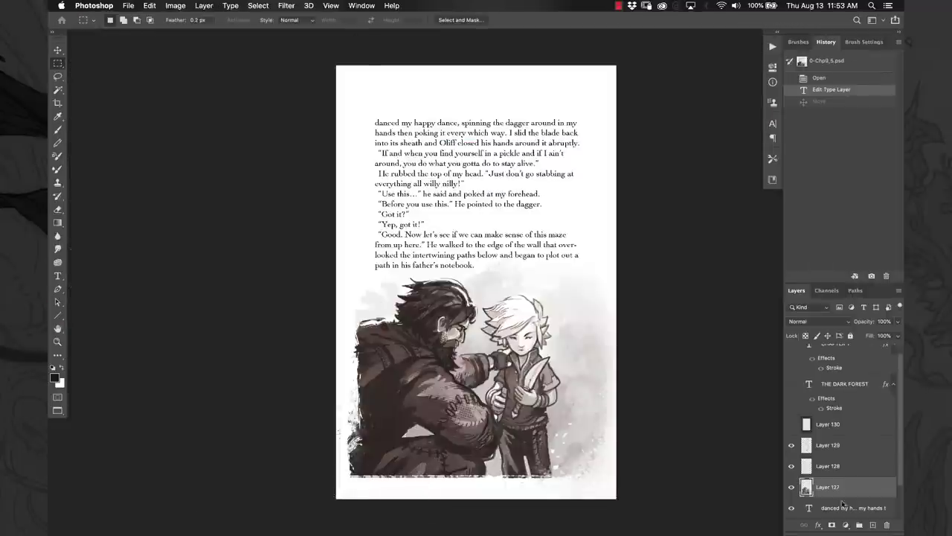
Step: Toggle the Background layer's visibility off and back on
{"action": "scroll", "coordinate": [808, 464], "scroll_direction": "down", "scroll_amount": 2}
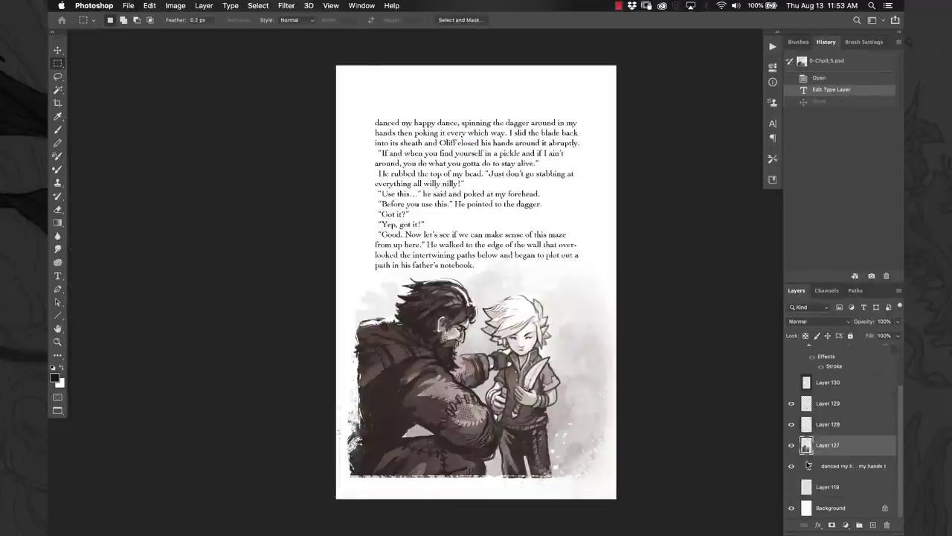
{"action": "left_click", "coordinate": [808, 510]}
{"action": "left_click", "coordinate": [793, 507]}
{"action": "left_click", "coordinate": [792, 507]}
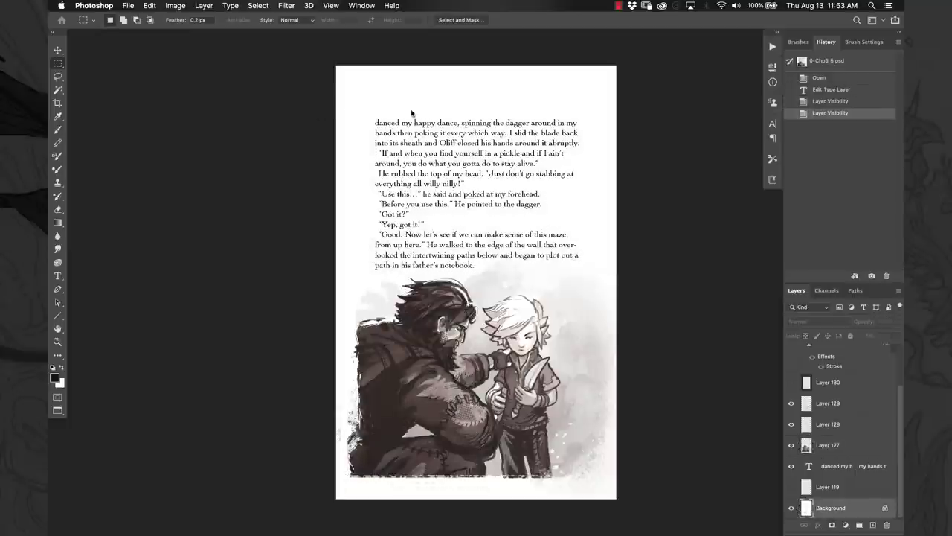
Step: Edit the story text again, commit it, and return to the InDesign spread
{"action": "left_click", "coordinate": [58, 275]}
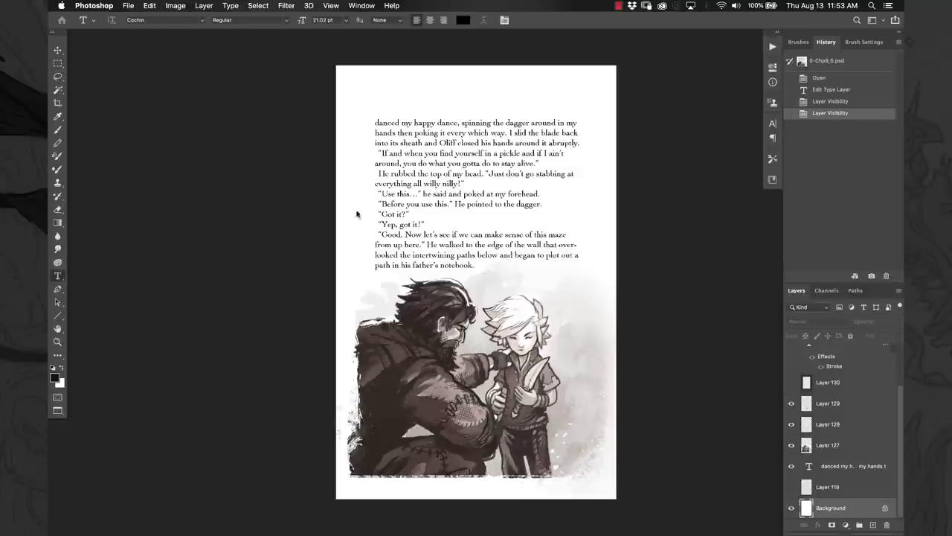
{"action": "left_click", "coordinate": [388, 130]}
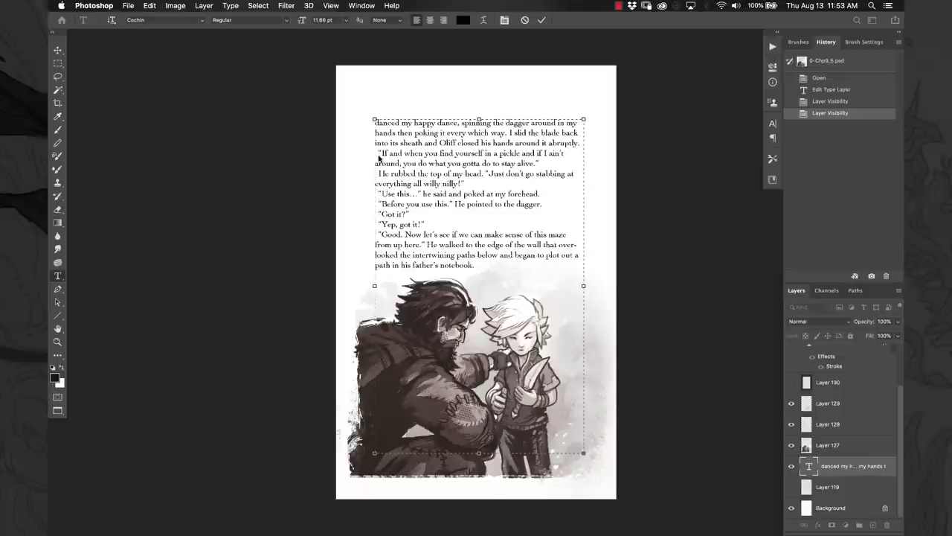
{"action": "left_click", "coordinate": [58, 64]}
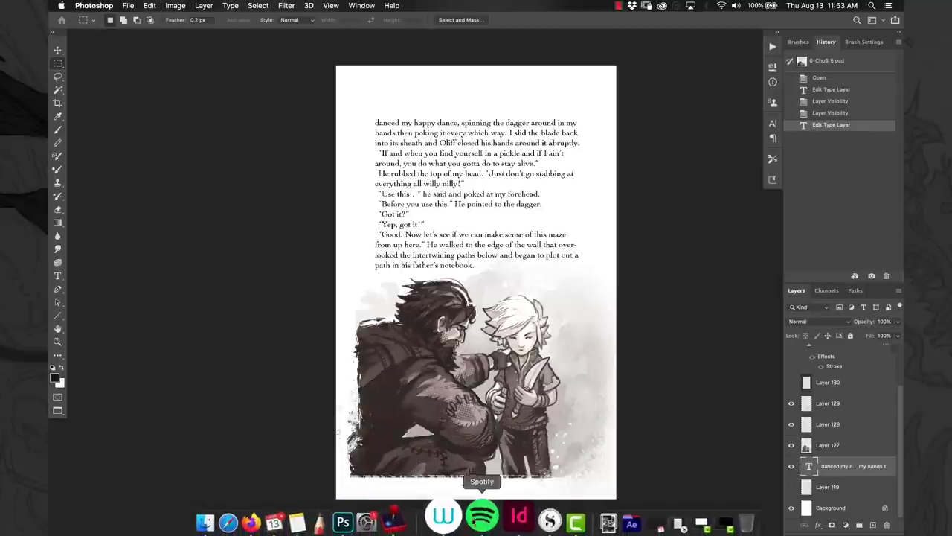
{"action": "left_click", "coordinate": [493, 517]}
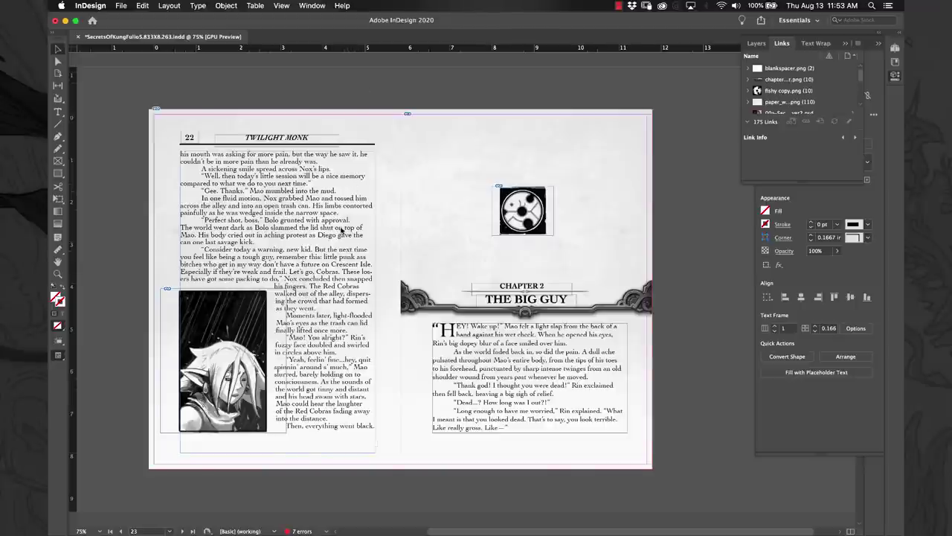
Step: Select the right-page chapter logo, undo a trial move, and dismiss its context menu
{"action": "left_click", "coordinate": [513, 381]}
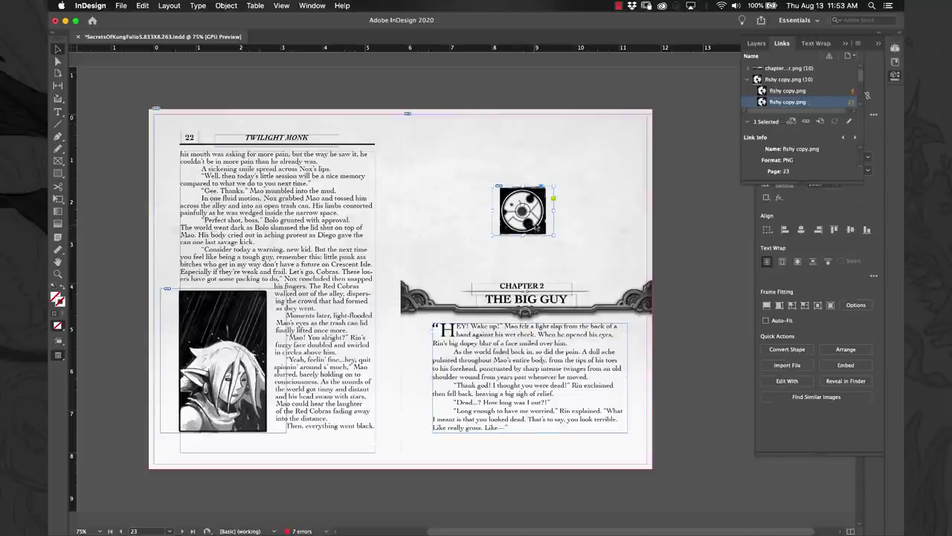
{"action": "left_click_drag", "start_coordinate": [538, 230], "coordinate": [591, 245]}
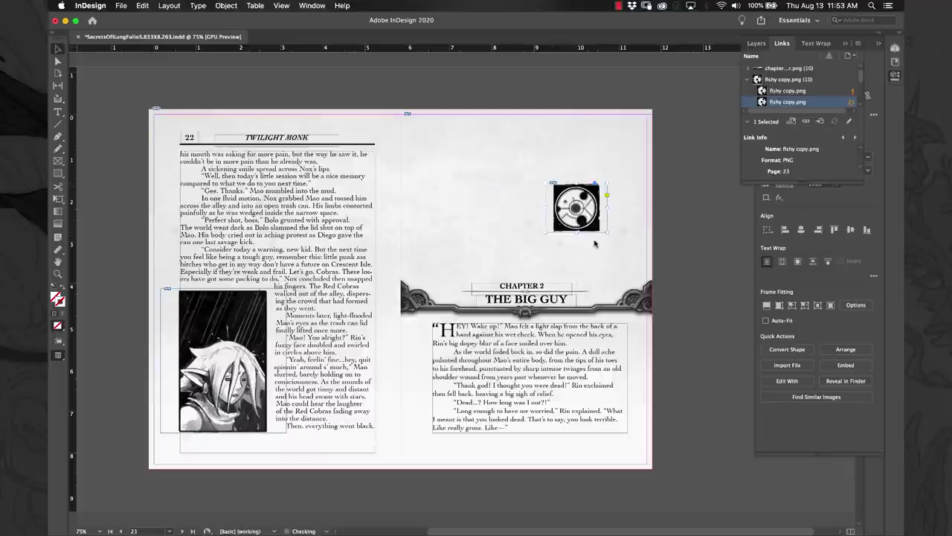
{"action": "key", "text": "super+z"}
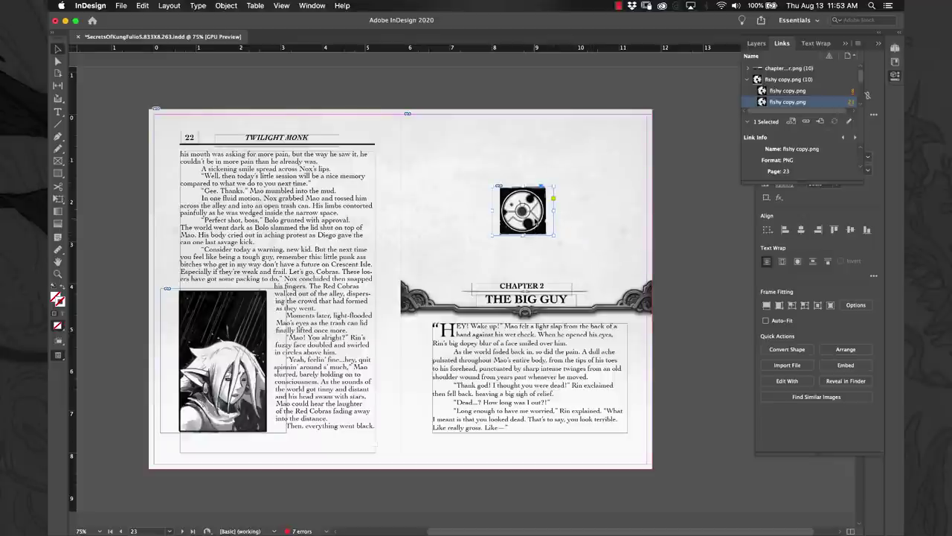
{"action": "right_click", "coordinate": [537, 219]}
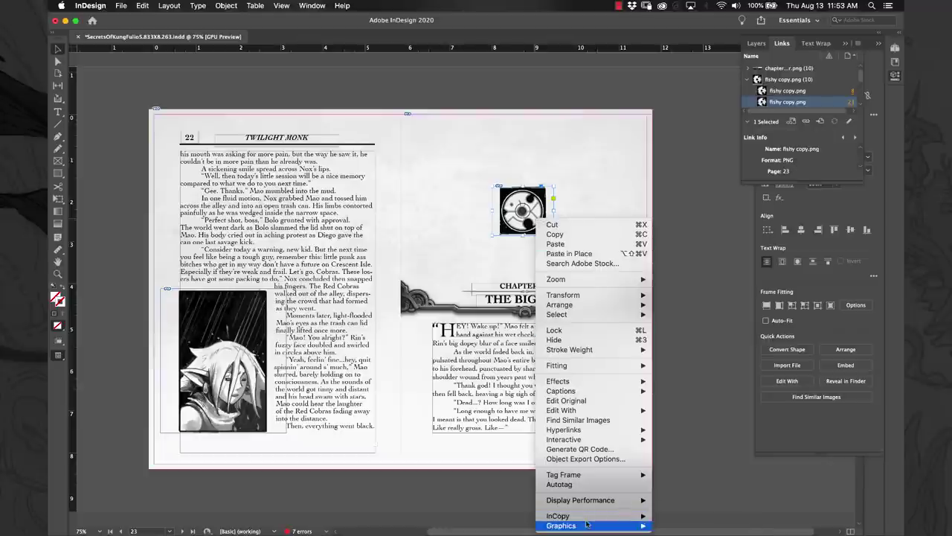
{"action": "mouse_move", "coordinate": [587, 525]}
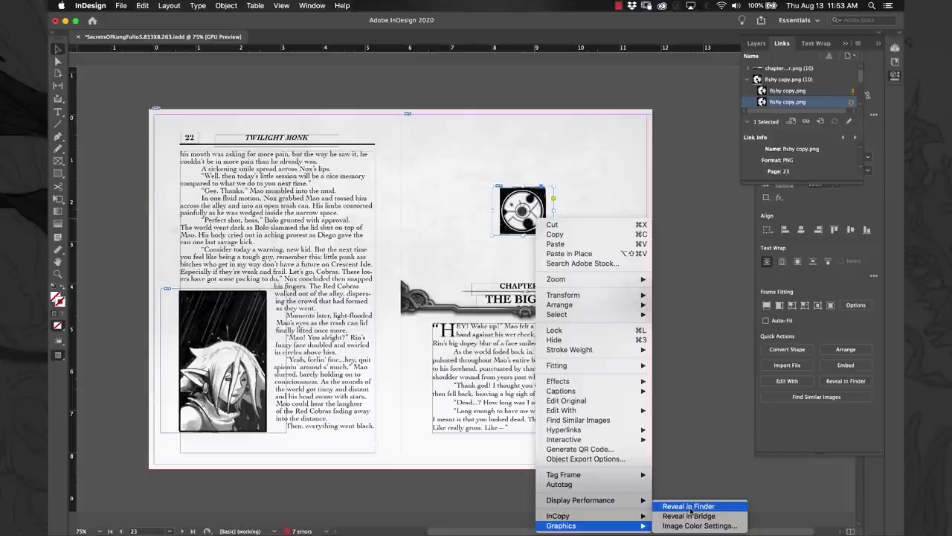
{"action": "left_click", "coordinate": [694, 317]}
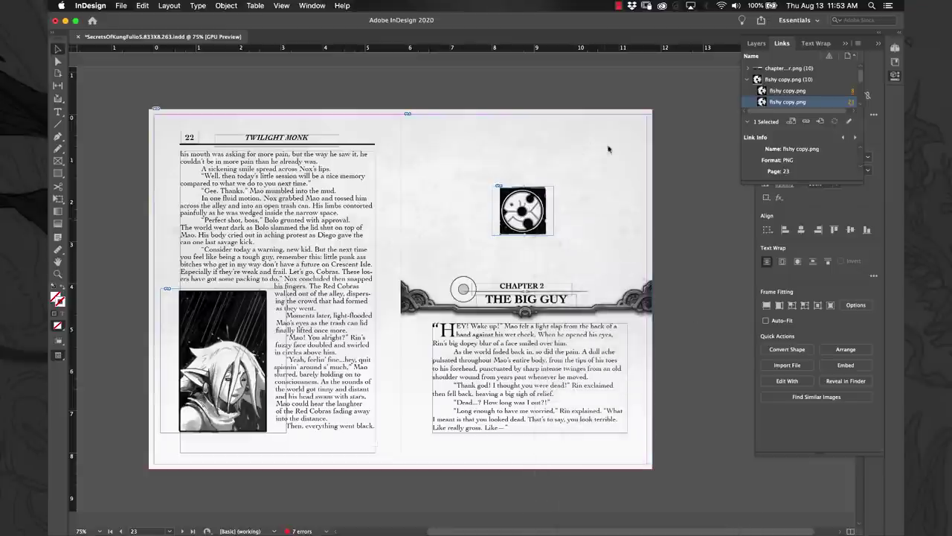
{"action": "left_click", "coordinate": [439, 193]}
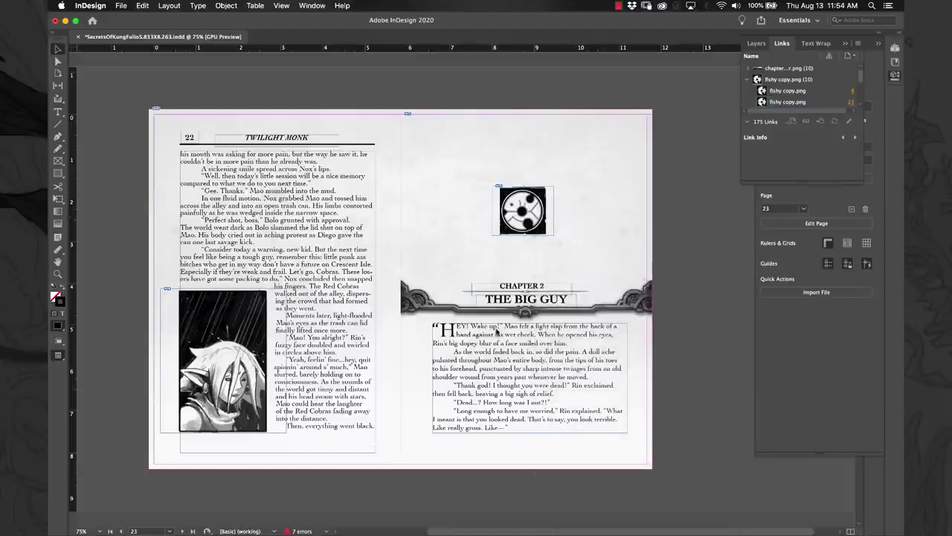
Step: Scroll to the Chapter 3 spread and open the context menu for its fishy copy.png logo
{"action": "scroll", "coordinate": [497, 331], "scroll_direction": "down", "scroll_amount": 20}
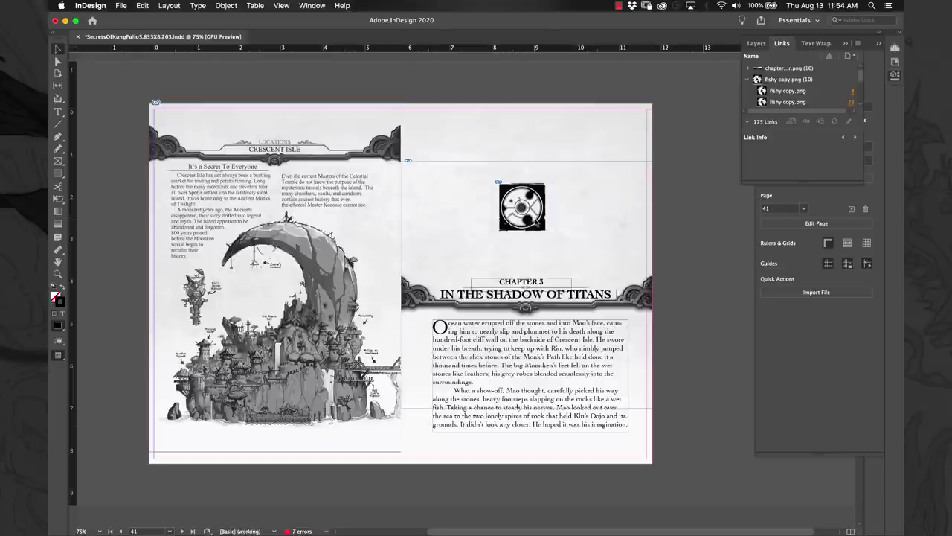
{"action": "right_click", "coordinate": [534, 223]}
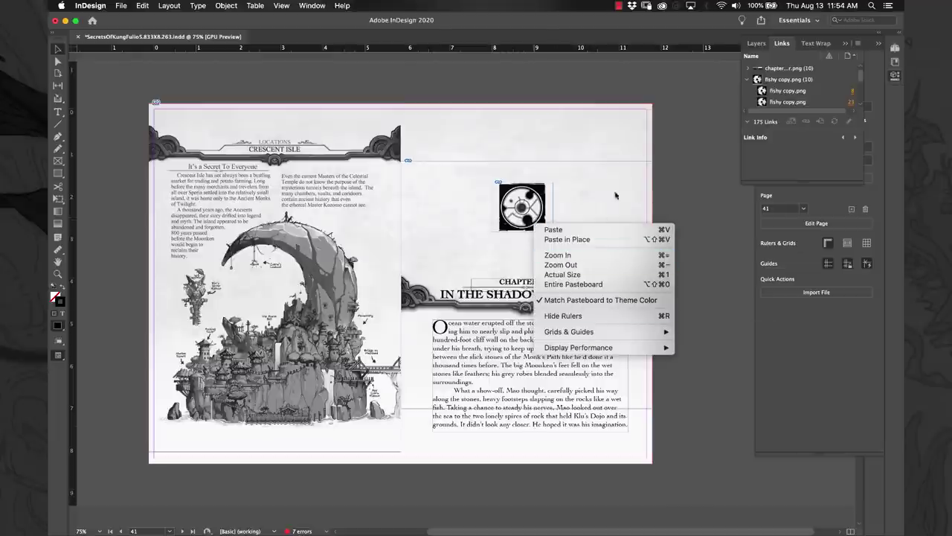
{"action": "left_click", "coordinate": [696, 177]}
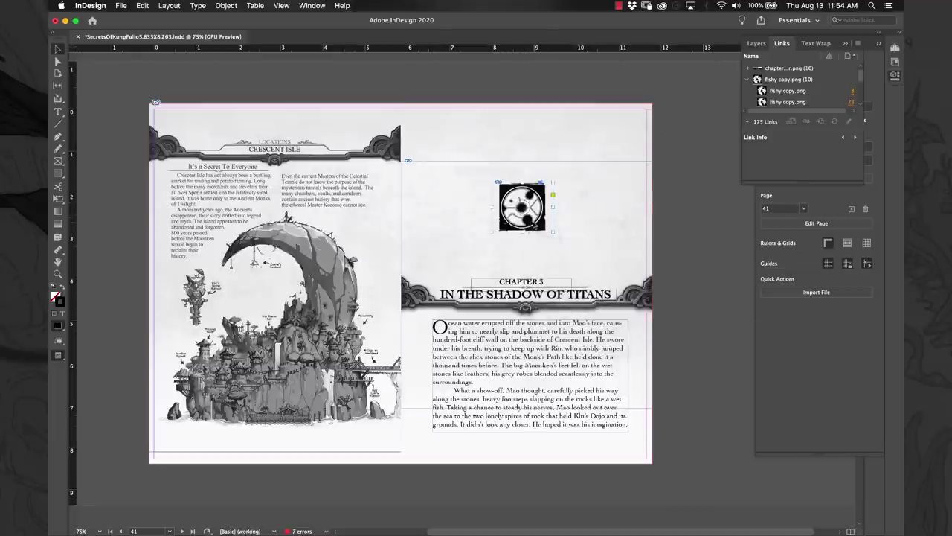
{"action": "left_click", "coordinate": [533, 222]}
{"action": "right_click", "coordinate": [533, 223]}
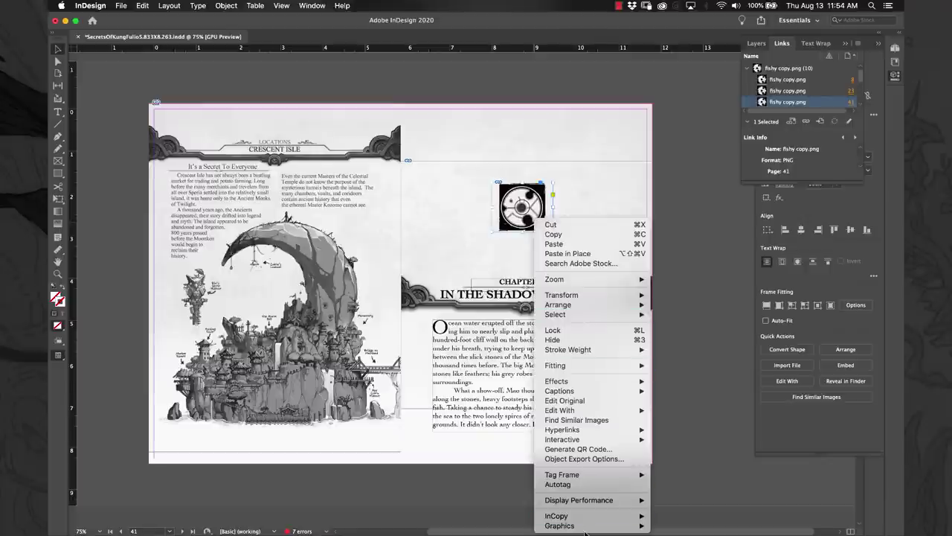
Step: Open fishy copy.png in Photoshop and raise its Hue/Saturation Lightness to +43
{"action": "left_click", "coordinate": [673, 510]}
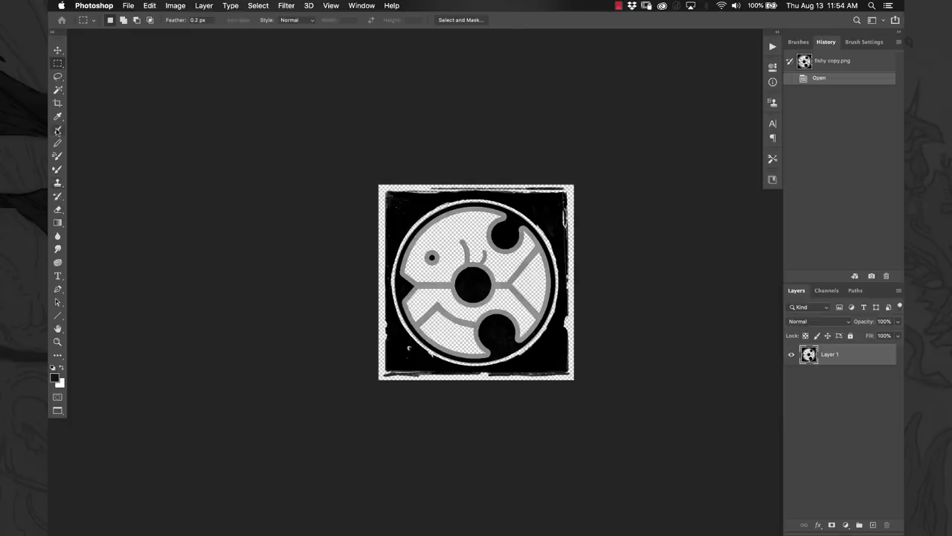
{"action": "key", "text": "b"}
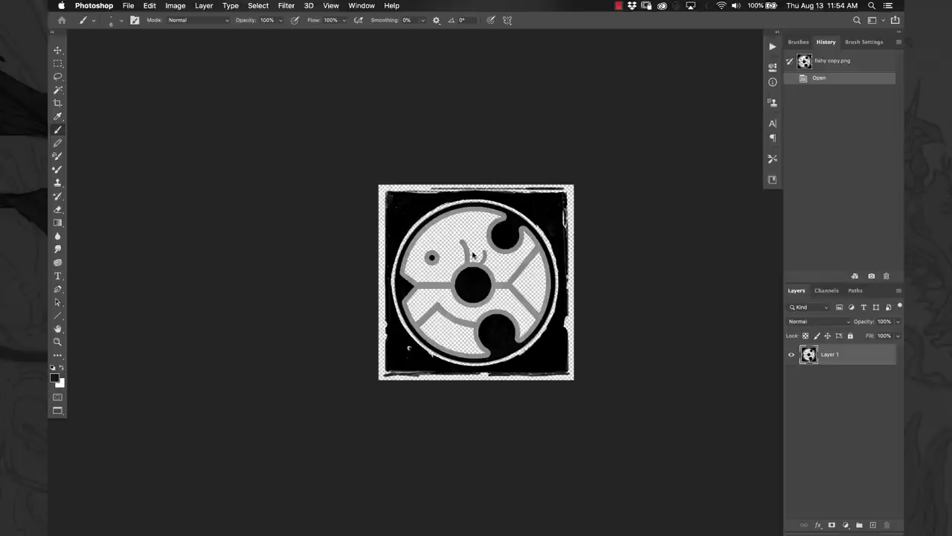
{"action": "key", "text": "super+u"}
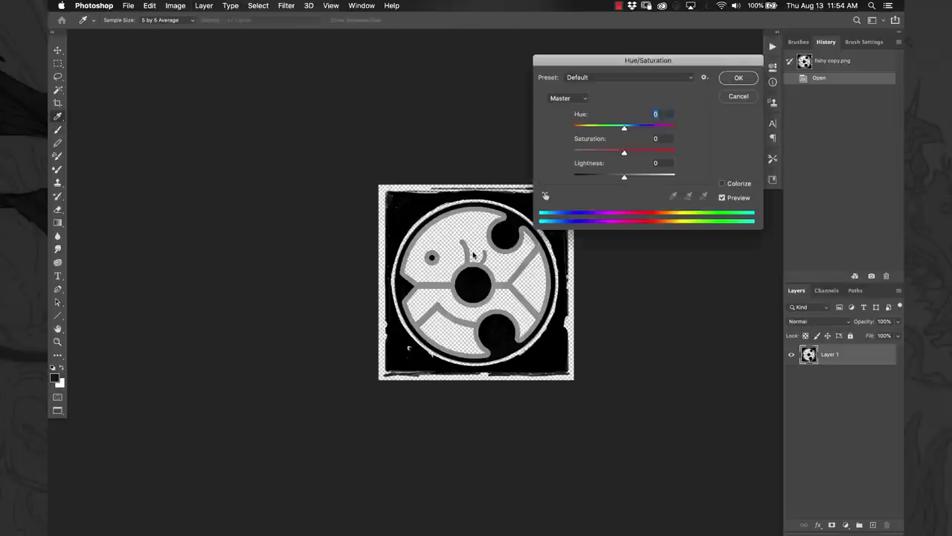
{"action": "left_click_drag", "start_coordinate": [624, 177], "coordinate": [647, 176]}
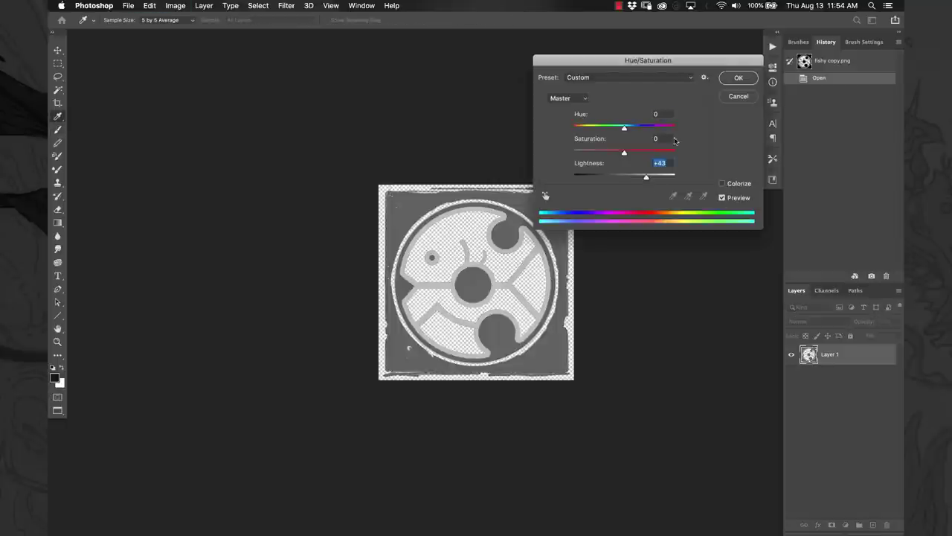
{"action": "left_click", "coordinate": [739, 77]}
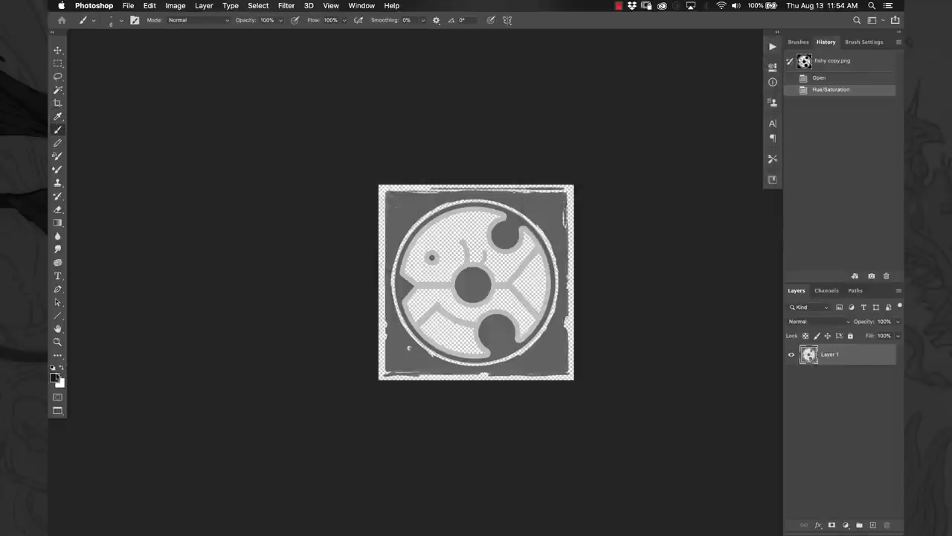
Step: Paint a red brush blob over the emblem's centre, then return to InDesign
{"action": "left_click", "coordinate": [54, 377]}
{"action": "left_click", "coordinate": [285, 201]}
{"action": "left_click", "coordinate": [405, 153]}
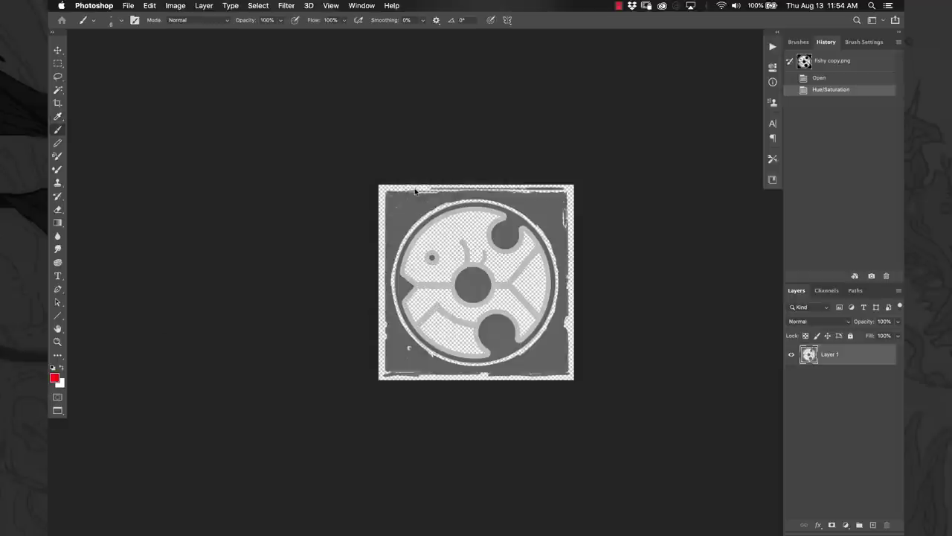
{"action": "left_click", "coordinate": [474, 276]}
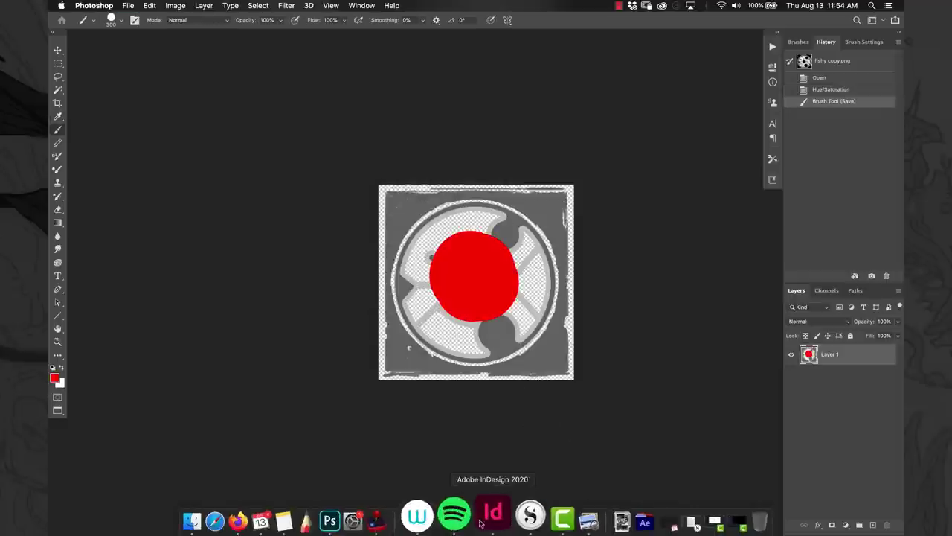
{"action": "left_click", "coordinate": [493, 515]}
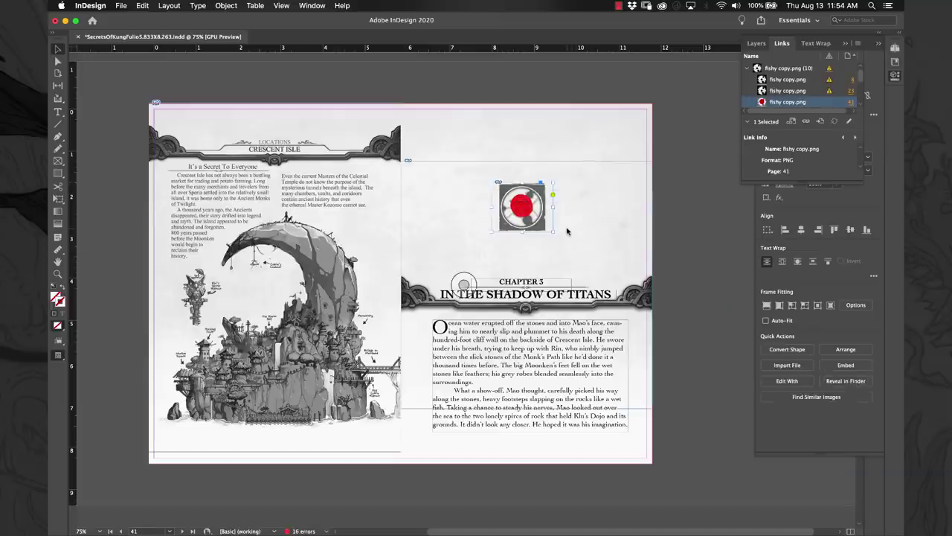
{"action": "scroll", "coordinate": [567, 231], "scroll_direction": "up", "scroll_amount": 20}
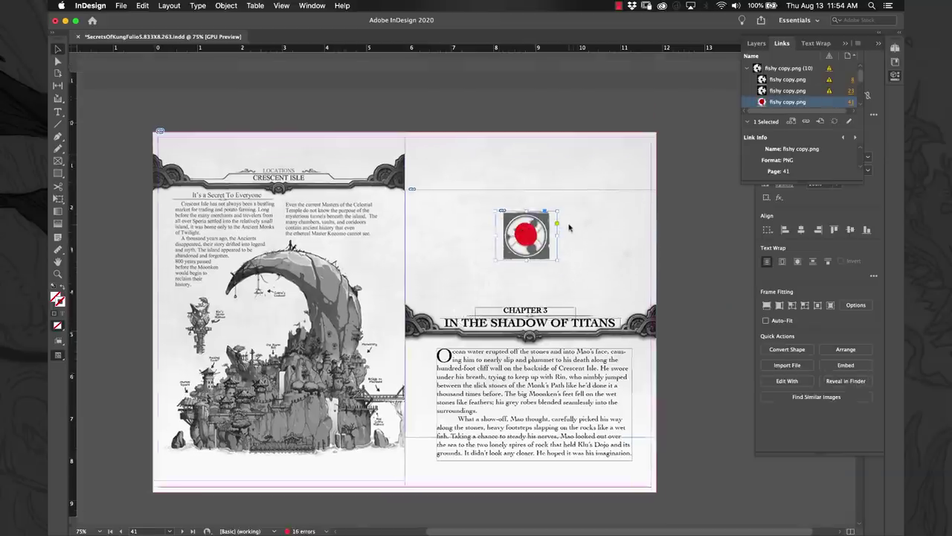
{"action": "scroll", "coordinate": [569, 227], "scroll_direction": "up", "scroll_amount": 20}
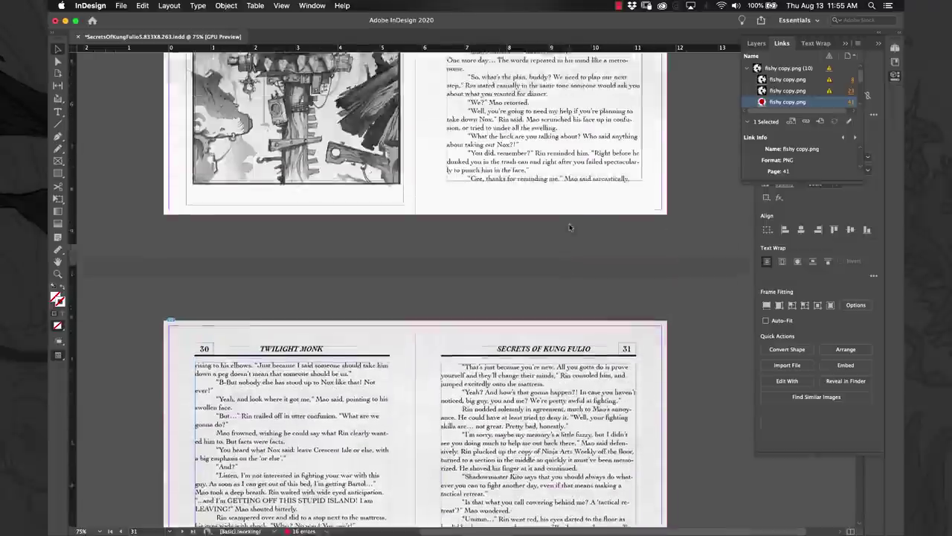
{"action": "scroll", "coordinate": [569, 228], "scroll_direction": "up", "scroll_amount": 1}
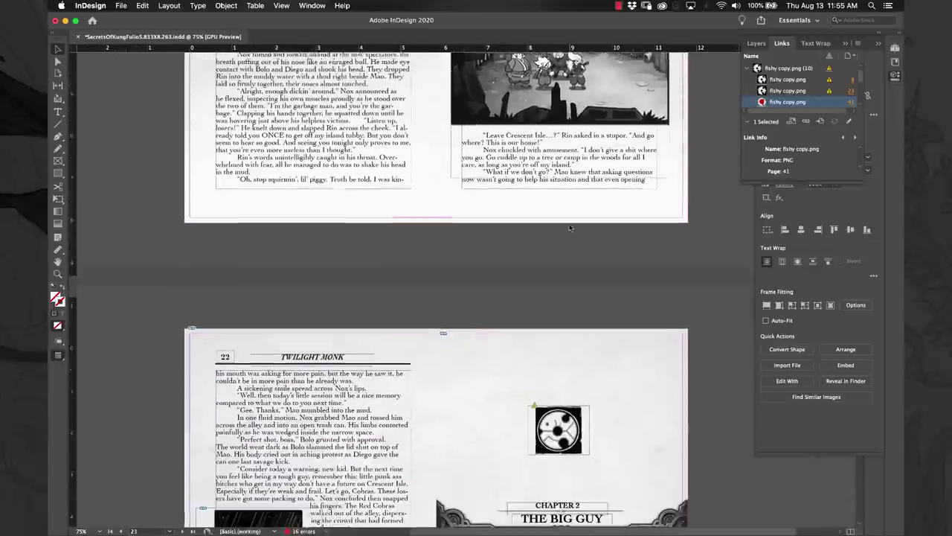
{"action": "scroll", "coordinate": [570, 227], "scroll_direction": "down", "scroll_amount": 1}
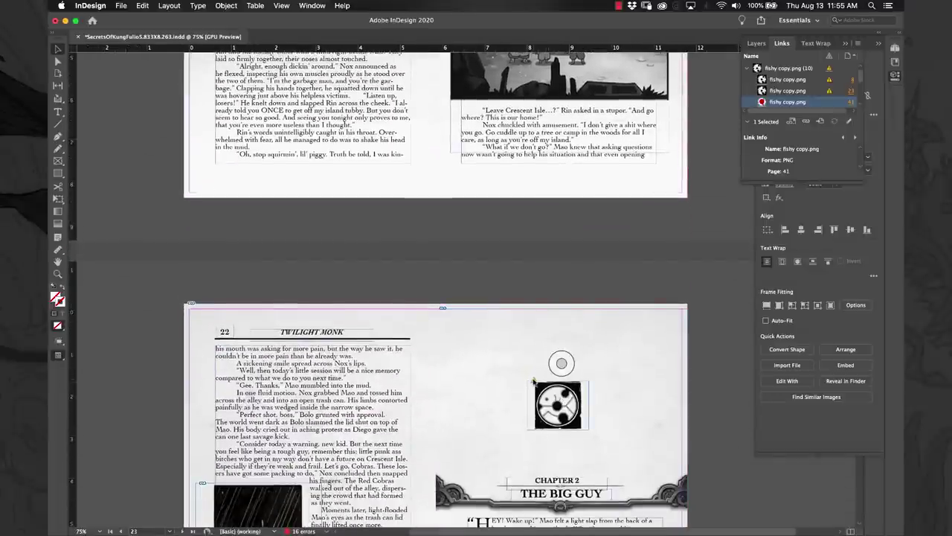
{"action": "left_click", "coordinate": [554, 399]}
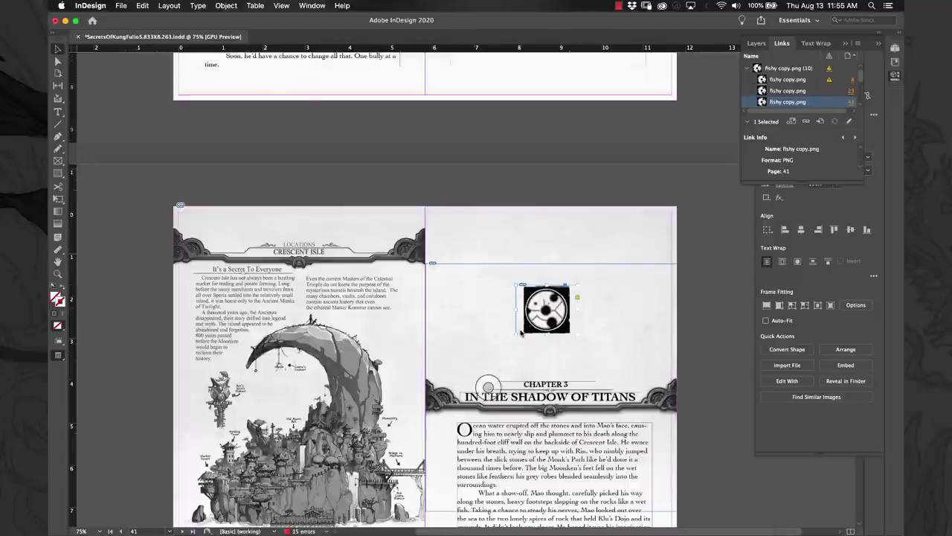
{"action": "scroll", "coordinate": [521, 332], "scroll_direction": "down", "scroll_amount": 4}
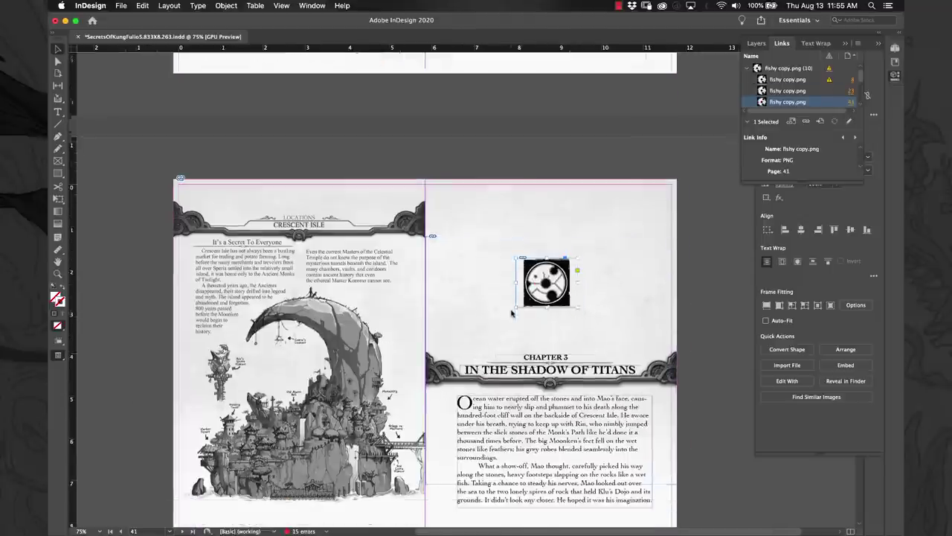
{"action": "left_click", "coordinate": [658, 401]}
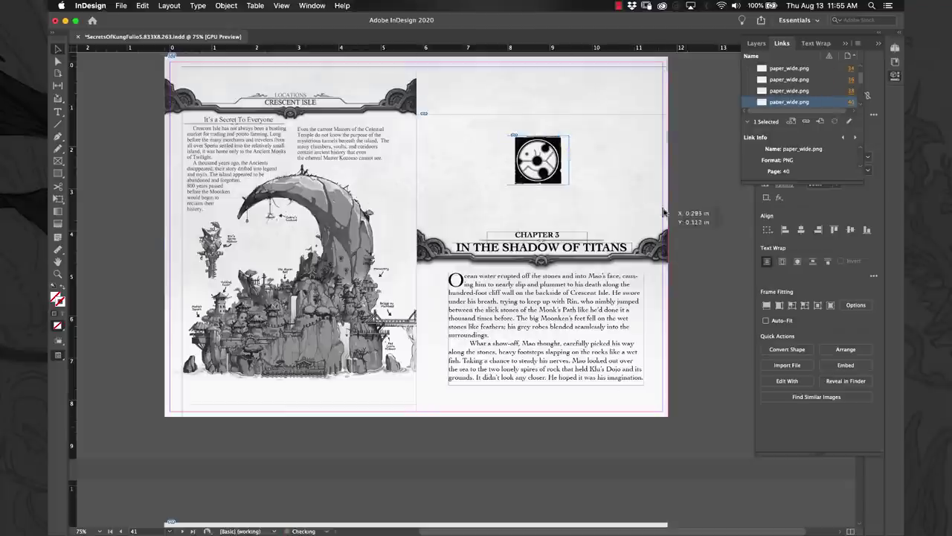
{"action": "left_click_drag", "start_coordinate": [639, 235], "coordinate": [665, 253]}
{"action": "key", "text": "cmd+z"}
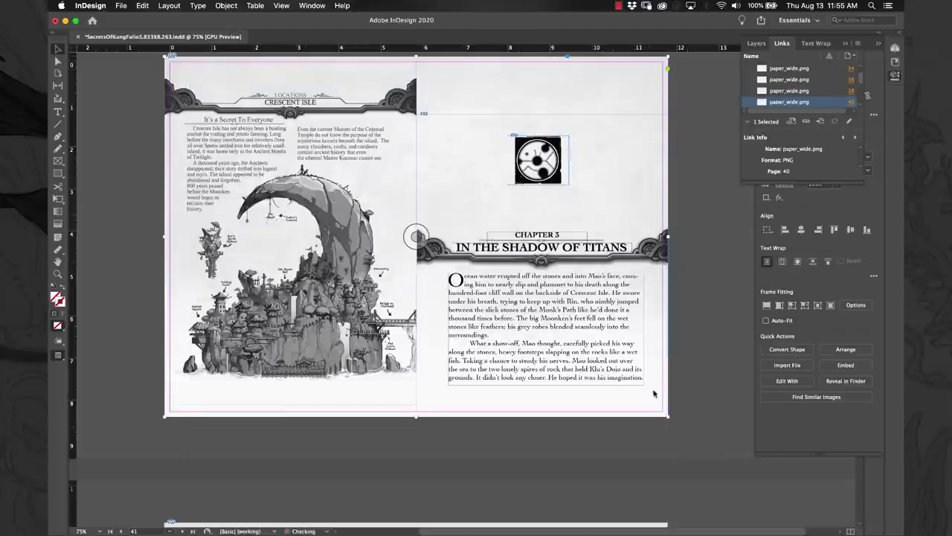
{"action": "scroll", "coordinate": [546, 291], "scroll_direction": "up", "scroll_amount": 10}
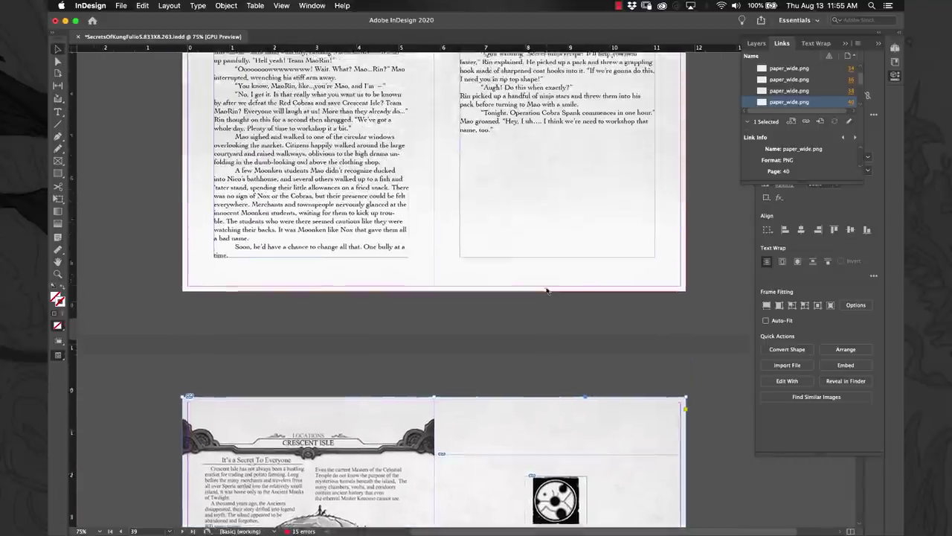
{"action": "scroll", "coordinate": [541, 286], "scroll_direction": "down", "scroll_amount": 10}
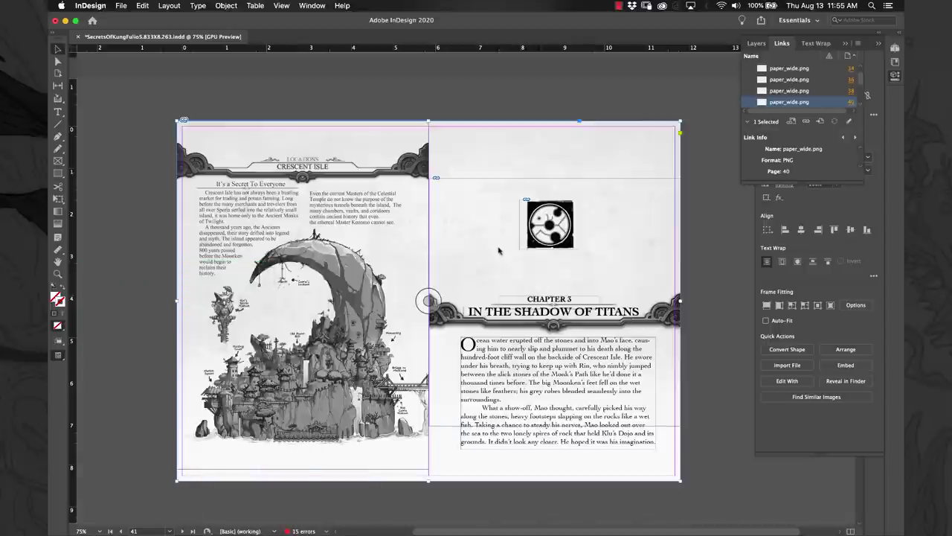
{"action": "scroll", "coordinate": [499, 253], "scroll_direction": "down", "scroll_amount": 3}
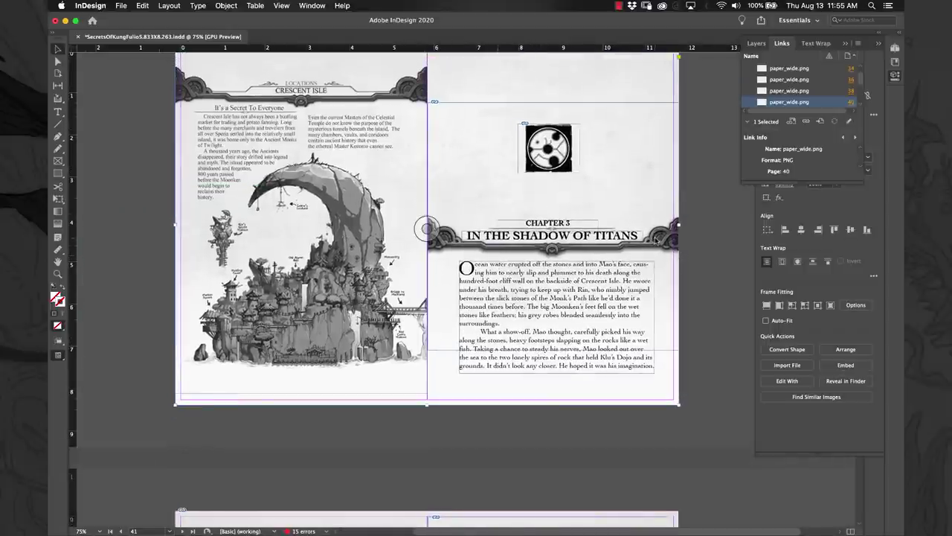
{"action": "left_click_drag", "start_coordinate": [667, 244], "coordinate": [675, 226]}
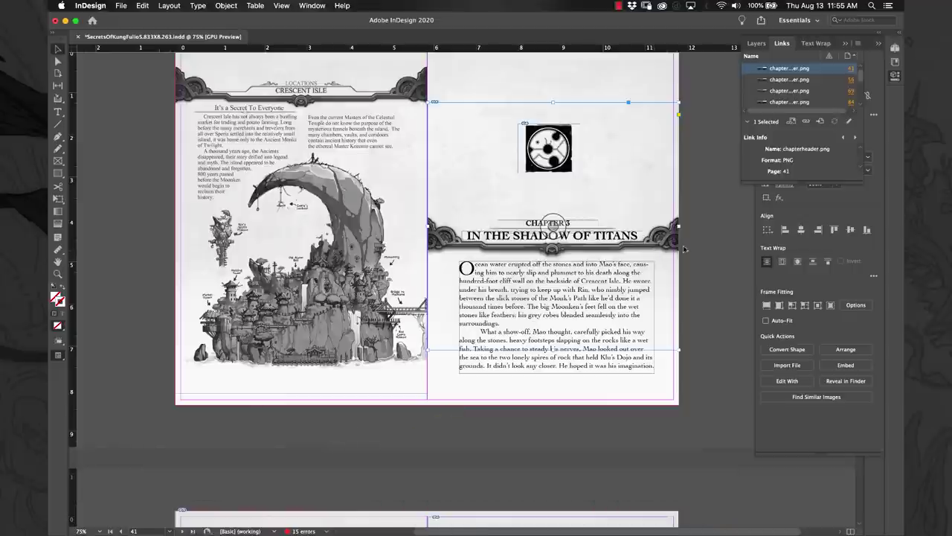
{"action": "right_click", "coordinate": [661, 239]}
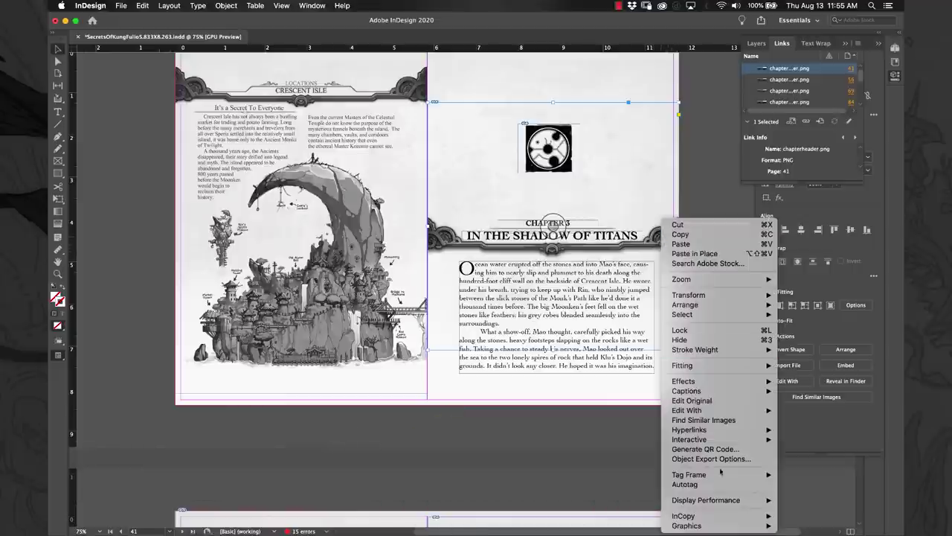
{"action": "mouse_move", "coordinate": [709, 525]}
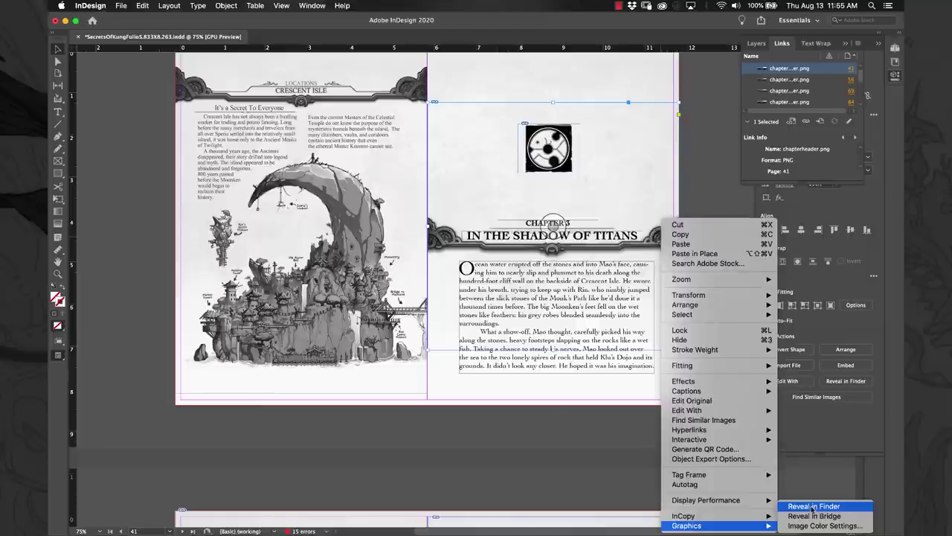
{"action": "left_click", "coordinate": [629, 244]}
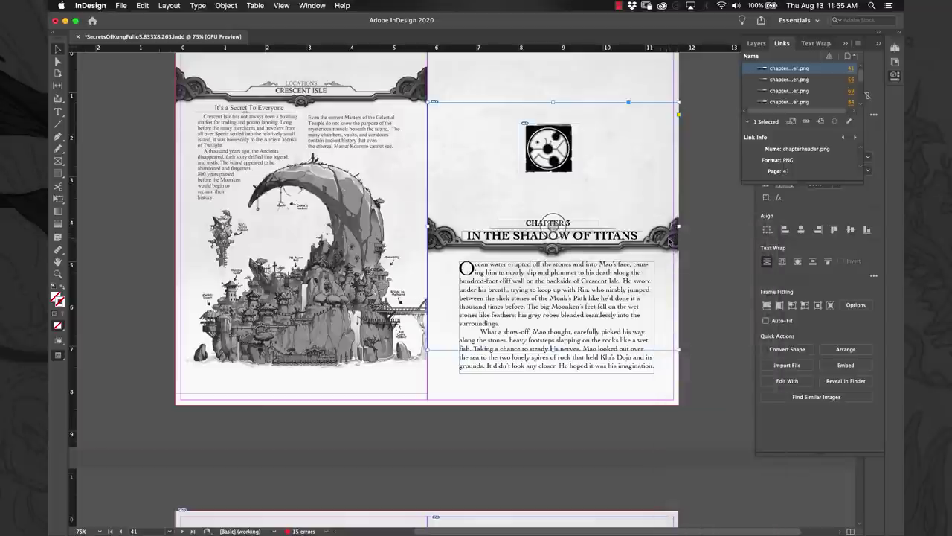
{"action": "left_click", "coordinate": [702, 377]}
{"action": "left_click", "coordinate": [585, 360]}
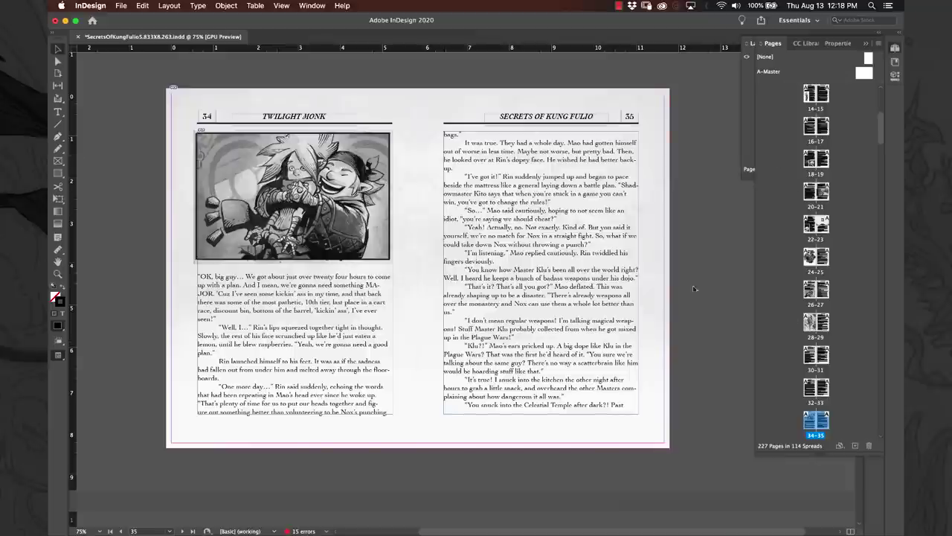
Step: Scroll down through the book's spreads until pages 58–59 are in view
{"action": "scroll", "coordinate": [627, 363], "scroll_direction": "down", "scroll_amount": 15}
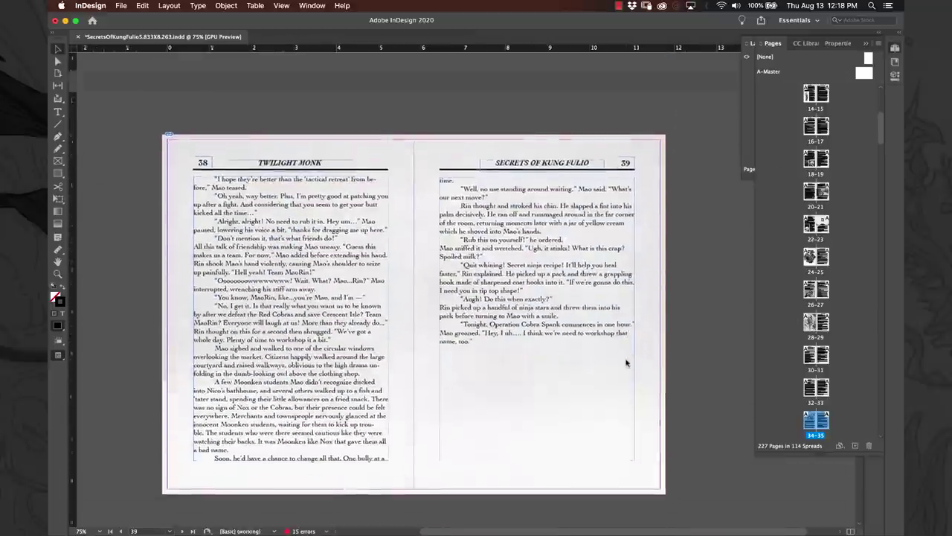
{"action": "scroll", "coordinate": [627, 363], "scroll_direction": "down", "scroll_amount": 15}
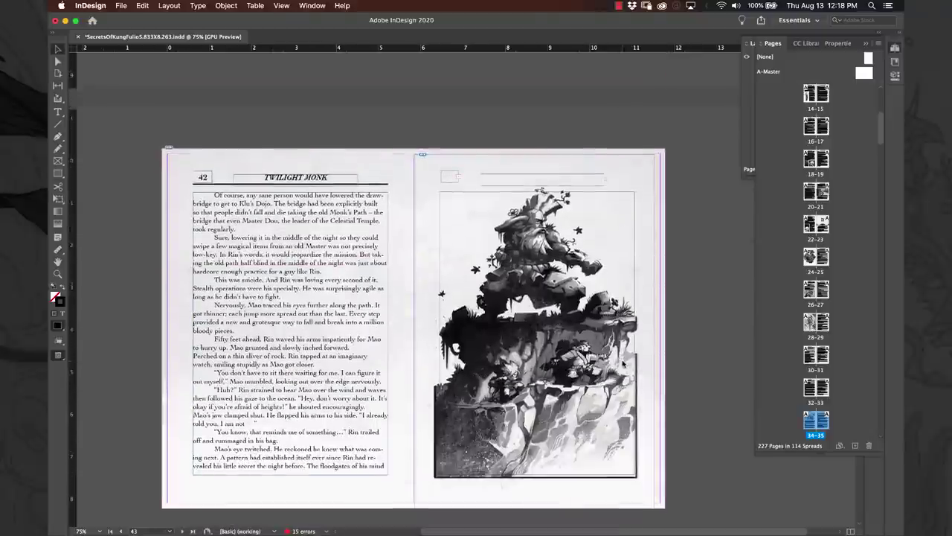
{"action": "scroll", "coordinate": [624, 363], "scroll_direction": "down", "scroll_amount": 8}
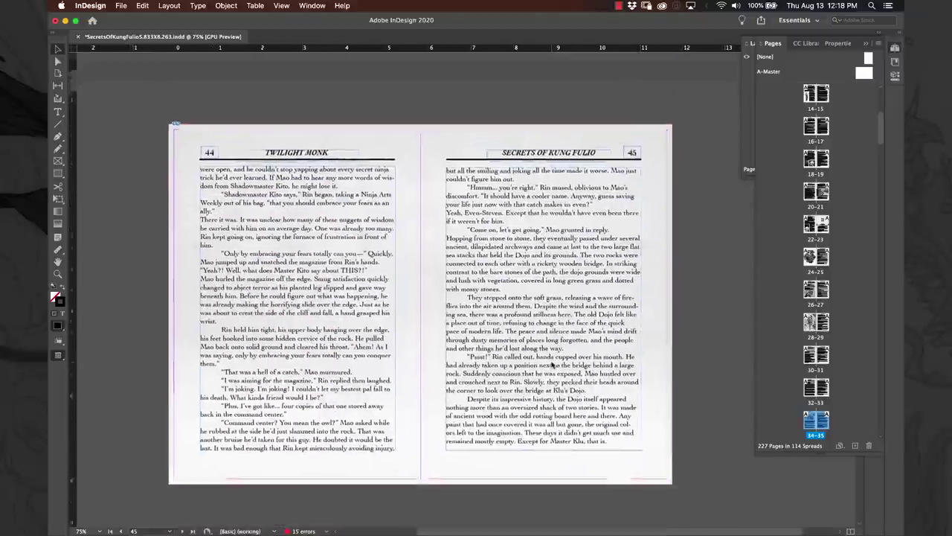
{"action": "scroll", "coordinate": [552, 364], "scroll_direction": "down", "scroll_amount": 15}
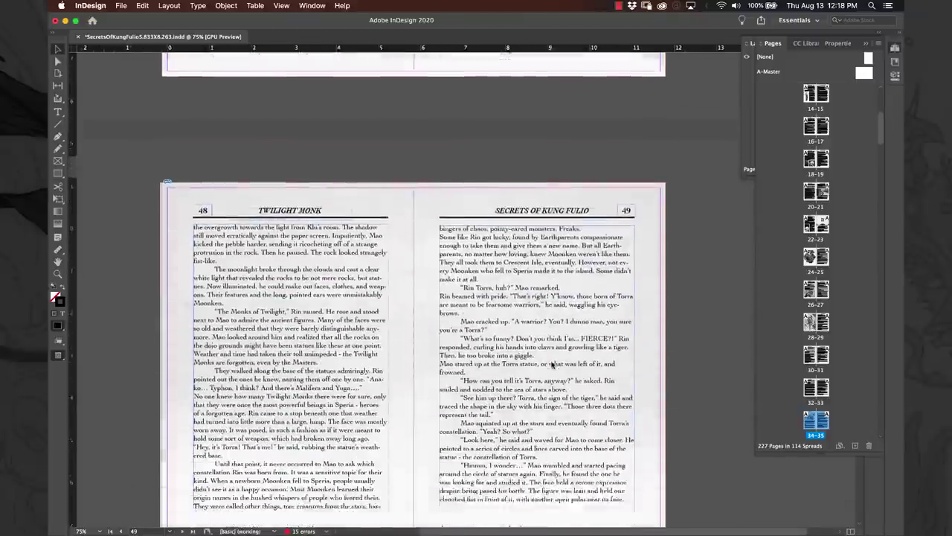
{"action": "scroll", "coordinate": [552, 365], "scroll_direction": "down", "scroll_amount": 15}
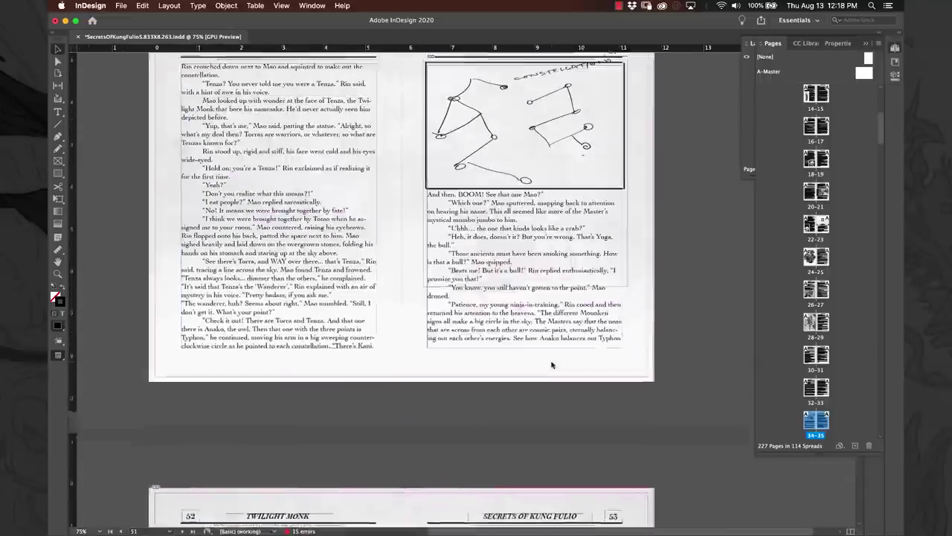
{"action": "scroll", "coordinate": [552, 364], "scroll_direction": "up", "scroll_amount": 3}
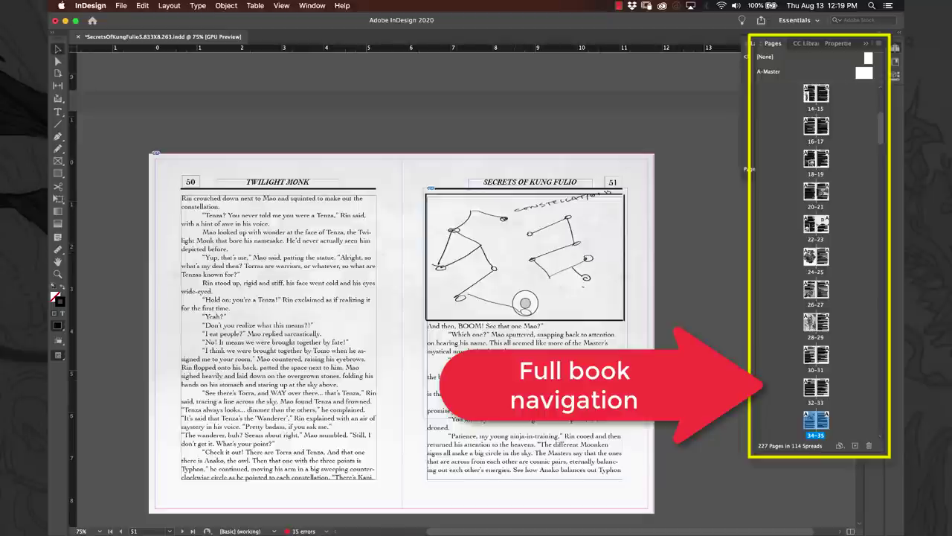
{"action": "scroll", "coordinate": [402, 328], "scroll_direction": "down", "scroll_amount": 10}
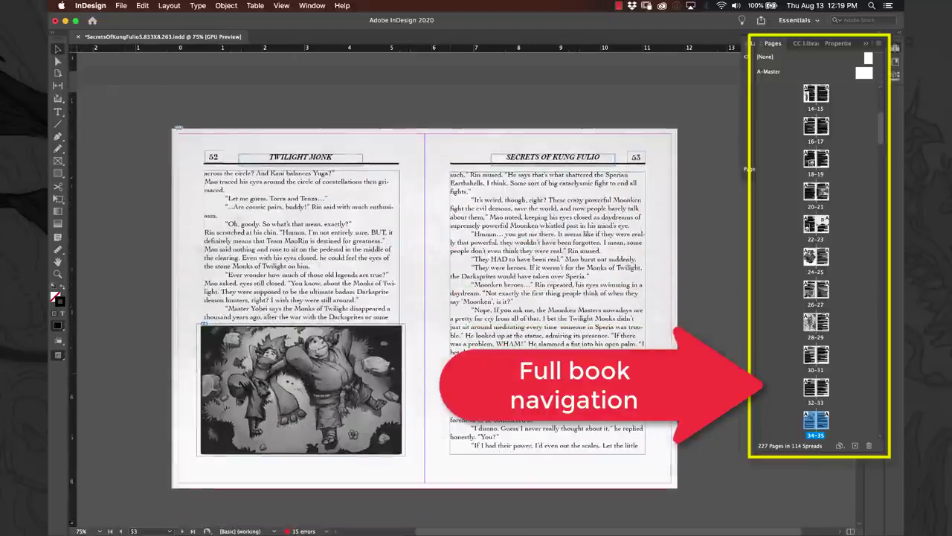
{"action": "scroll", "coordinate": [424, 298], "scroll_direction": "down", "scroll_amount": 1}
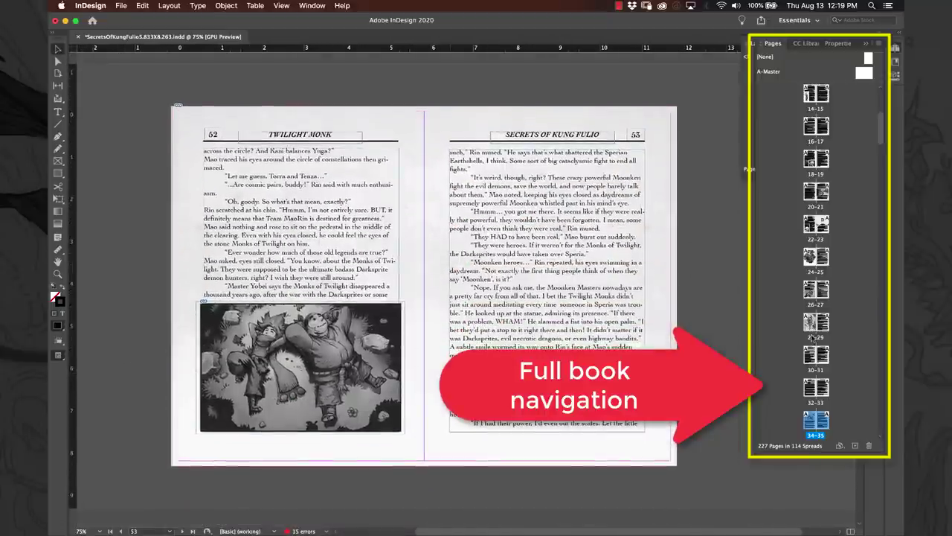
{"action": "scroll", "coordinate": [812, 338], "scroll_direction": "down", "scroll_amount": 5}
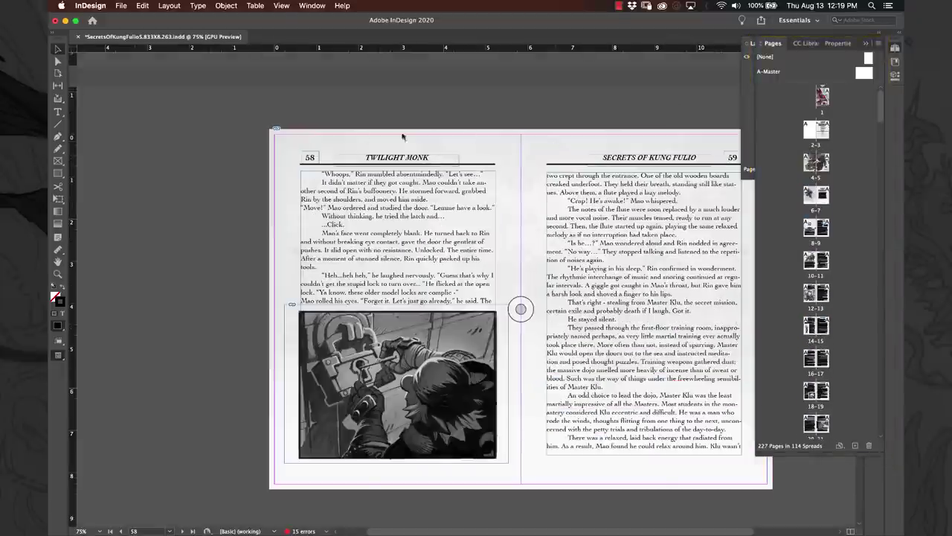
Step: Drag the page 59 number frame down onto page 60, where it reads 60
{"action": "left_click", "coordinate": [310, 159]}
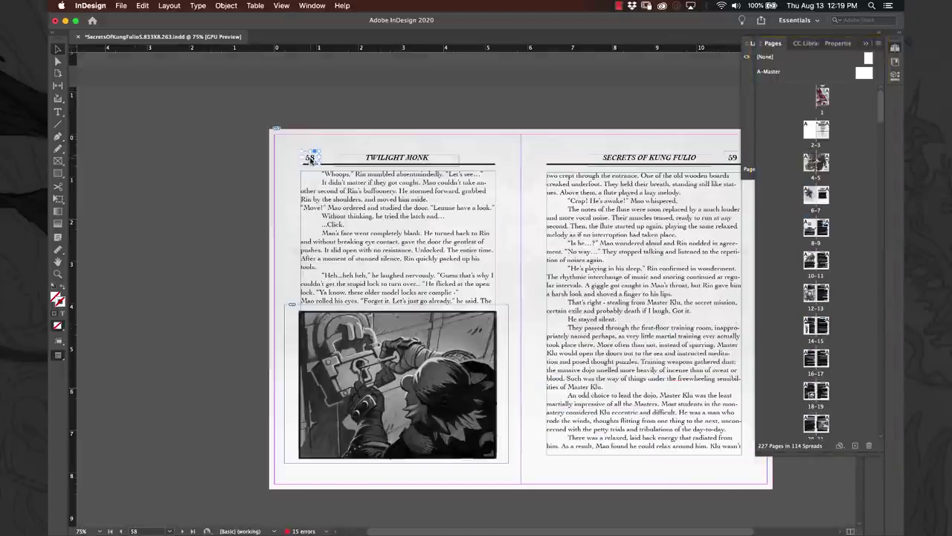
{"action": "scroll", "coordinate": [698, 164], "scroll_direction": "right", "scroll_amount": 5}
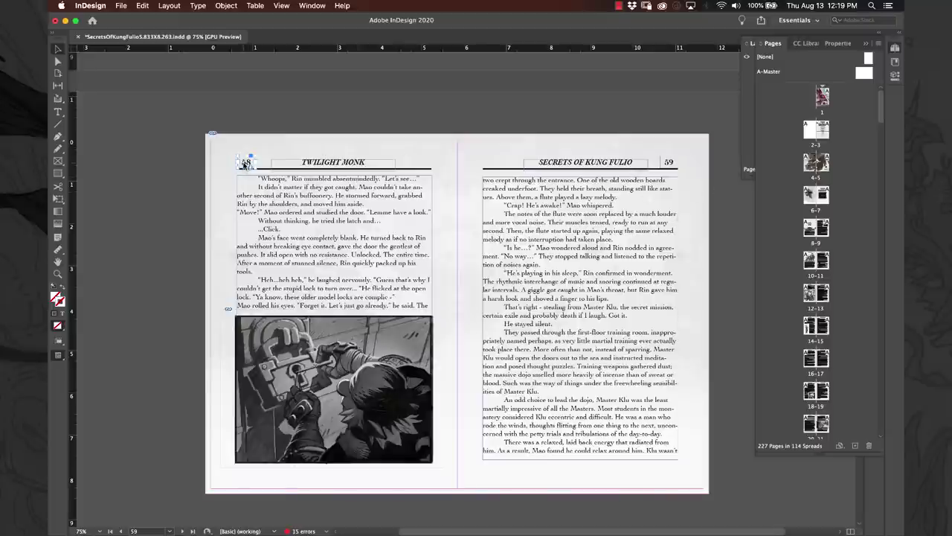
{"action": "left_click", "coordinate": [669, 162]}
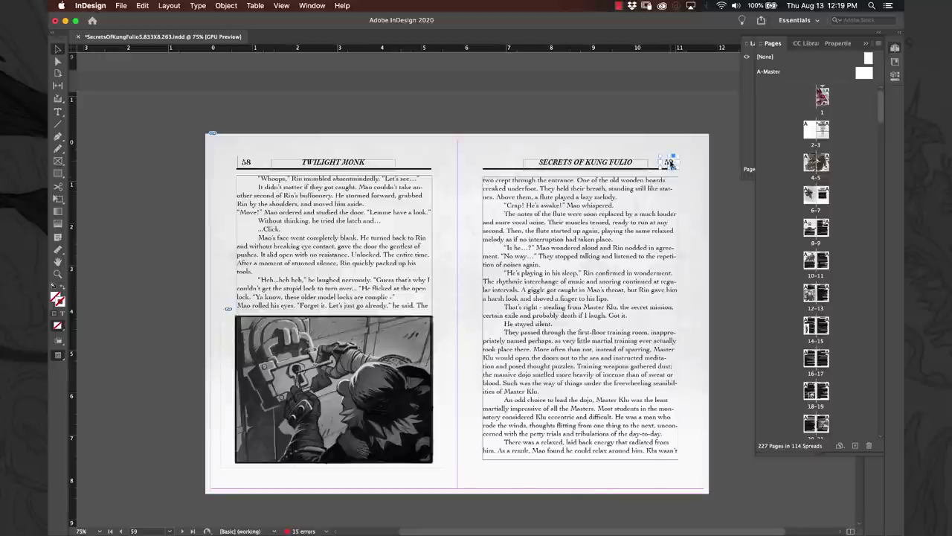
{"action": "left_click", "coordinate": [666, 179]}
{"action": "left_click_drag", "start_coordinate": [466, 309], "coordinate": [467, 311]}
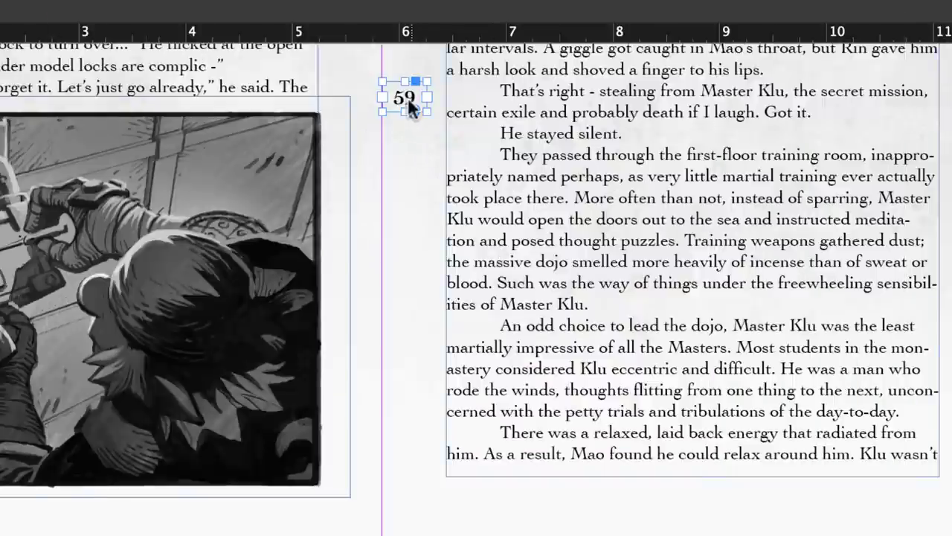
{"action": "left_click_drag", "start_coordinate": [407, 98], "coordinate": [249, 535]}
{"action": "mouse_move", "coordinate": [344, 428]}
{"action": "left_mouse_down"}
{"action": "mouse_move", "coordinate": [417, 332]}
{"action": "mouse_move", "coordinate": [429, 284]}
{"action": "left_mouse_up"}
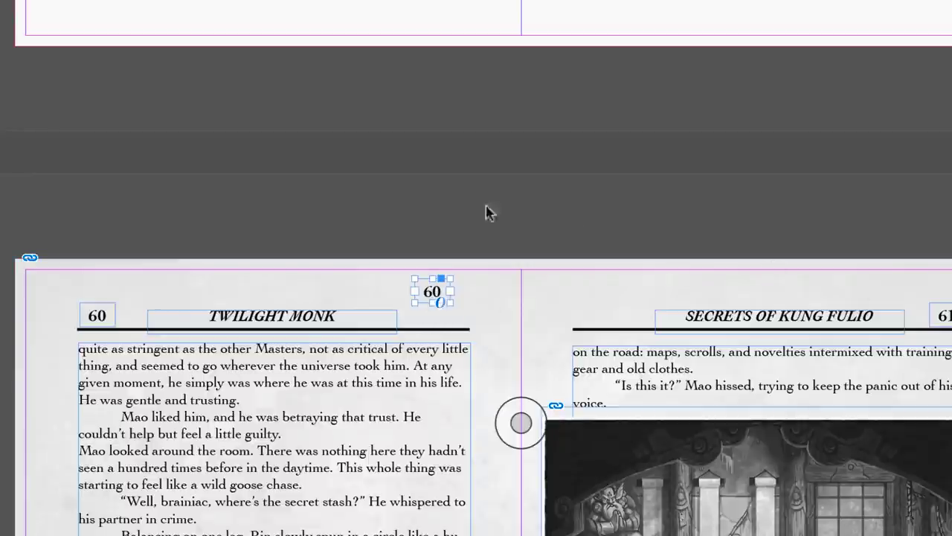
Step: Delete the extra page-number frame and draw a small text frame near page 60's top
{"action": "key", "text": "Delete"}
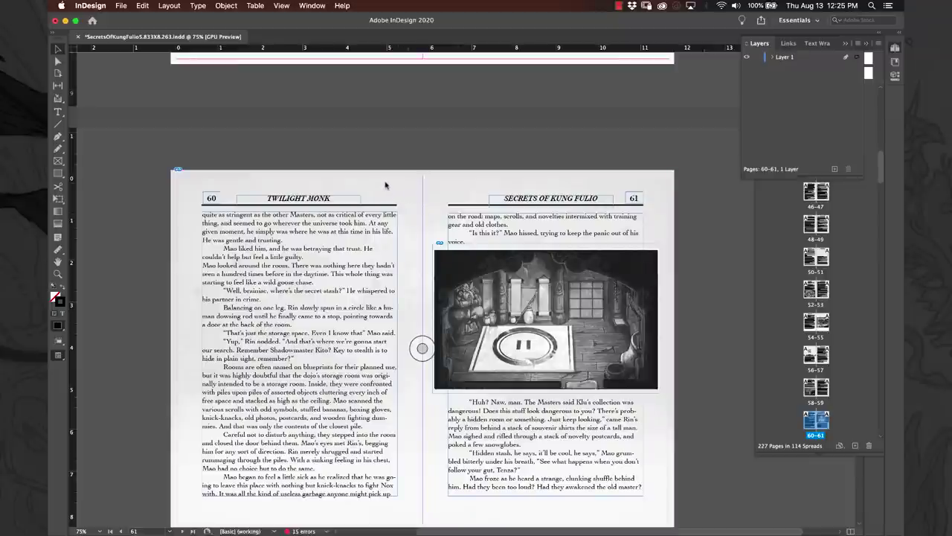
{"action": "left_click", "coordinate": [399, 187]}
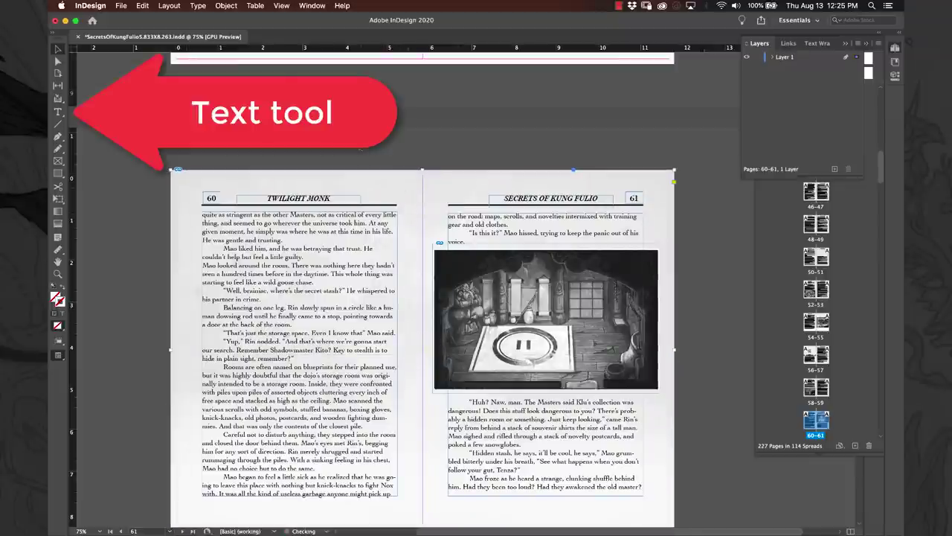
{"action": "left_click", "coordinate": [360, 148]}
{"action": "left_click", "coordinate": [58, 112]}
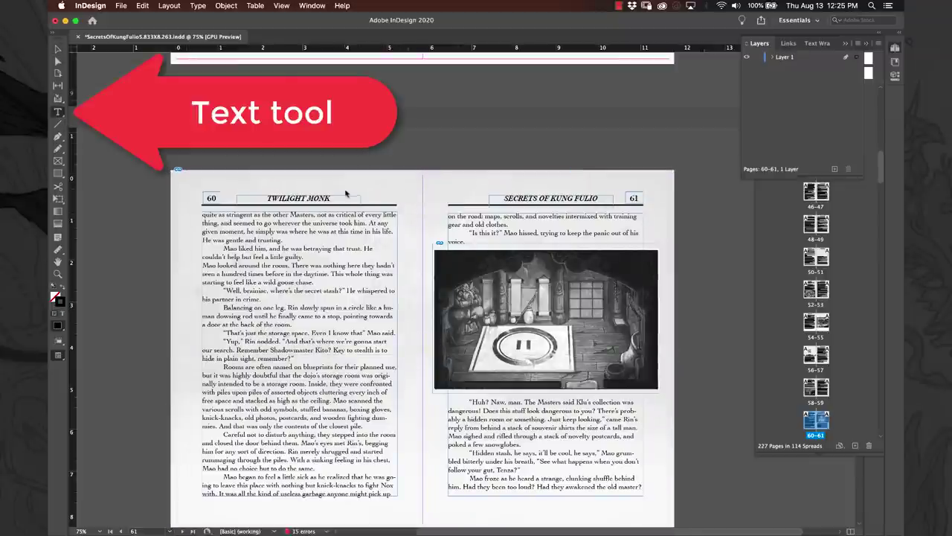
{"action": "left_click_drag", "start_coordinate": [382, 181], "coordinate": [419, 202]}
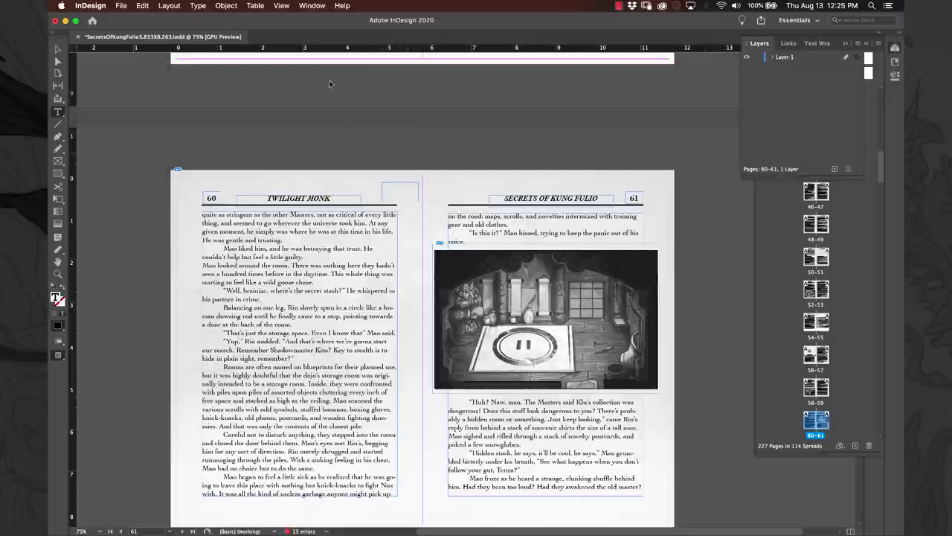
Step: Insert a Current Page Number marker into the new frame via Type > Insert Special Character > Markers
{"action": "left_click", "coordinate": [227, 7]}
{"action": "mouse_move", "coordinate": [199, 7]}
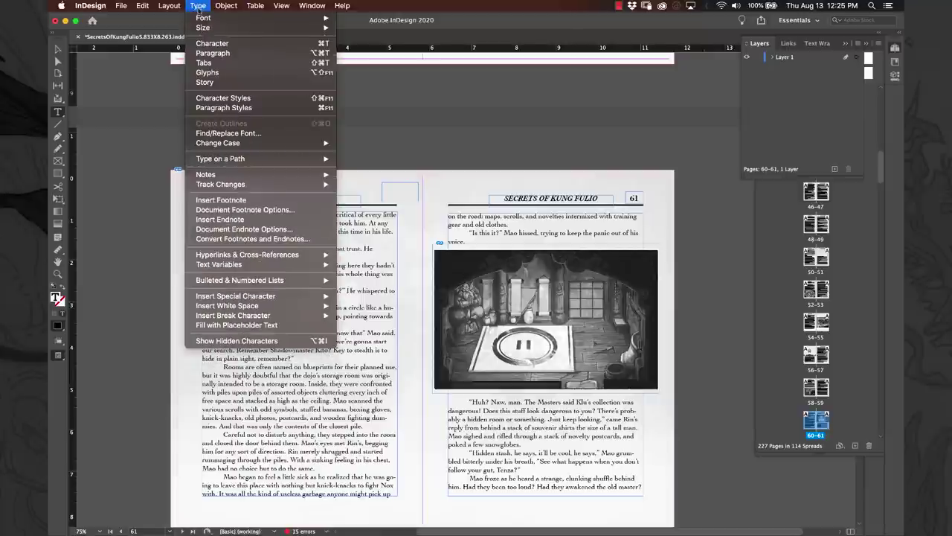
{"action": "mouse_move", "coordinate": [240, 296]}
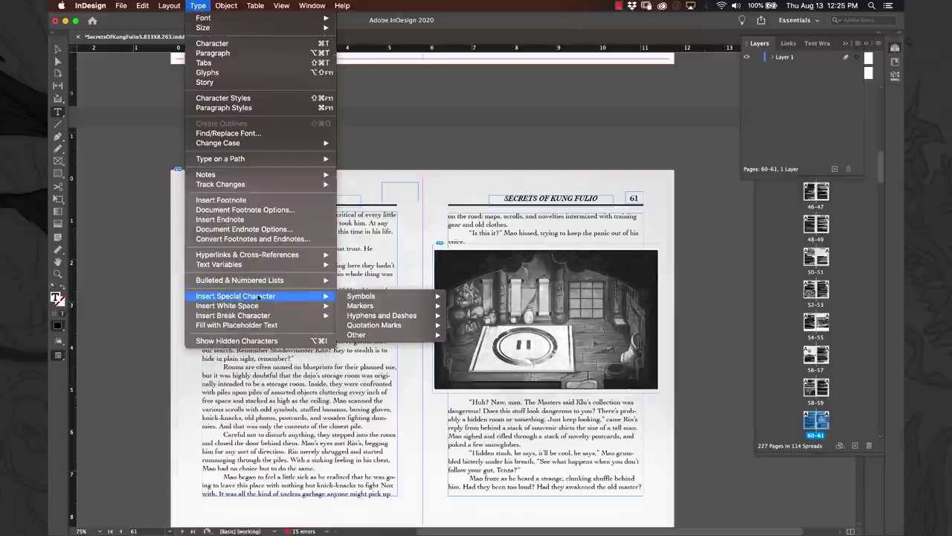
{"action": "mouse_move", "coordinate": [370, 308]}
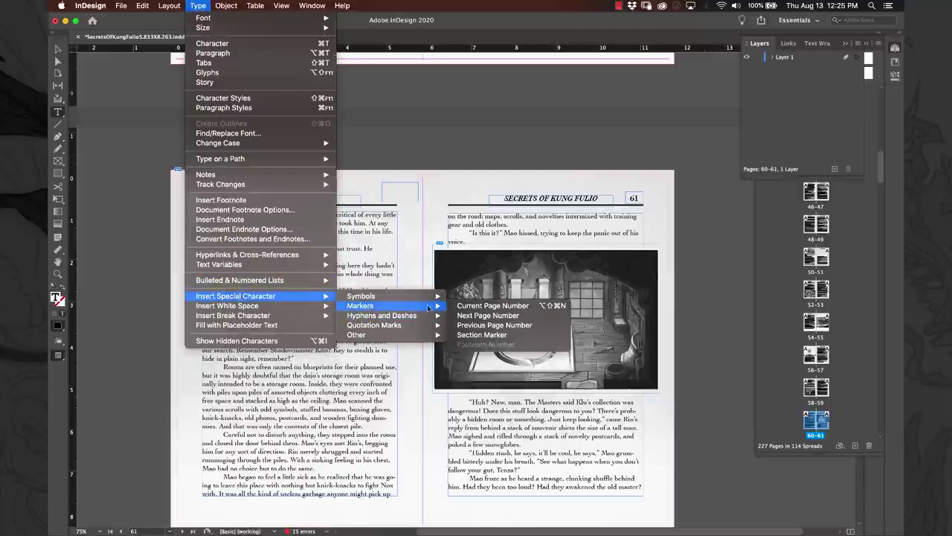
{"action": "left_click", "coordinate": [469, 306]}
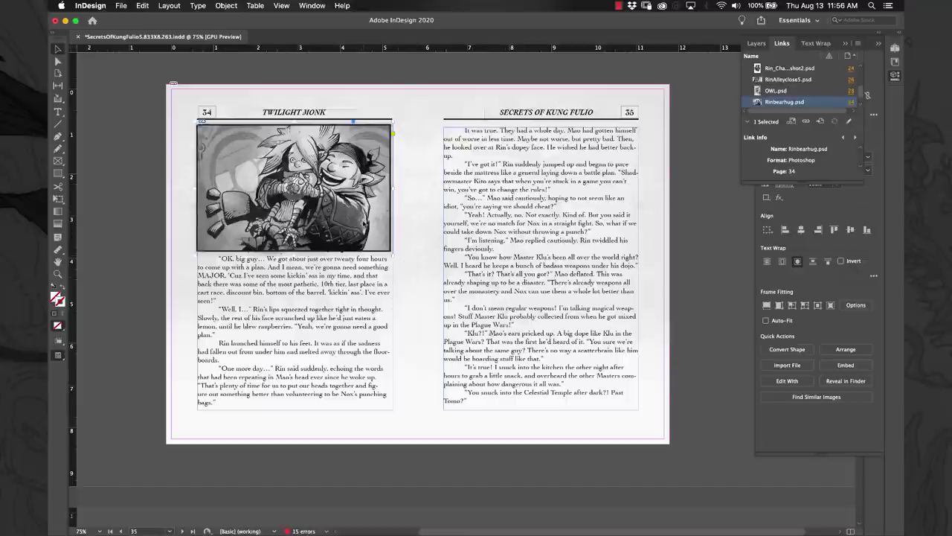
Step: Move the hug illustration over page 35's text, then place and position Rin_Charactershot.psd there
{"action": "left_click_drag", "start_coordinate": [346, 225], "coordinate": [666, 301]}
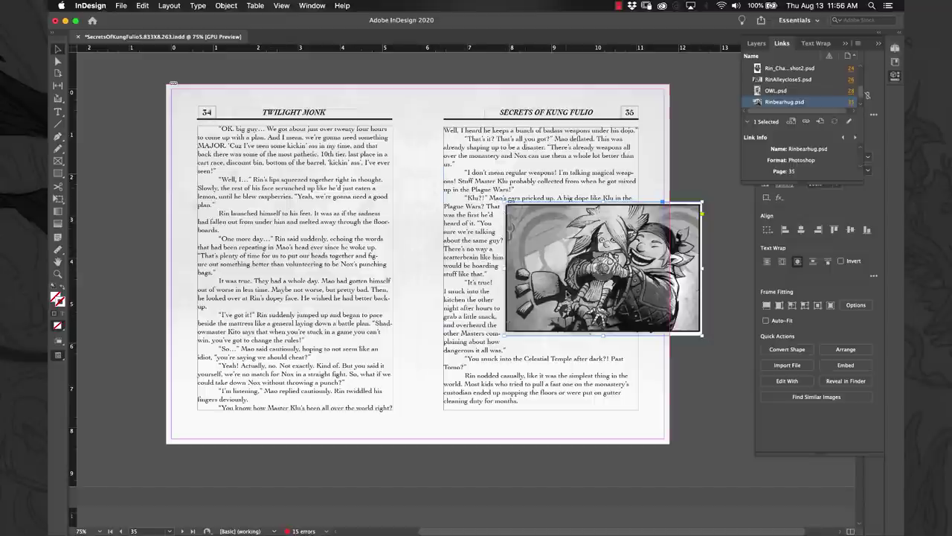
{"action": "left_click_drag", "start_coordinate": [567, 290], "coordinate": [320, 229]}
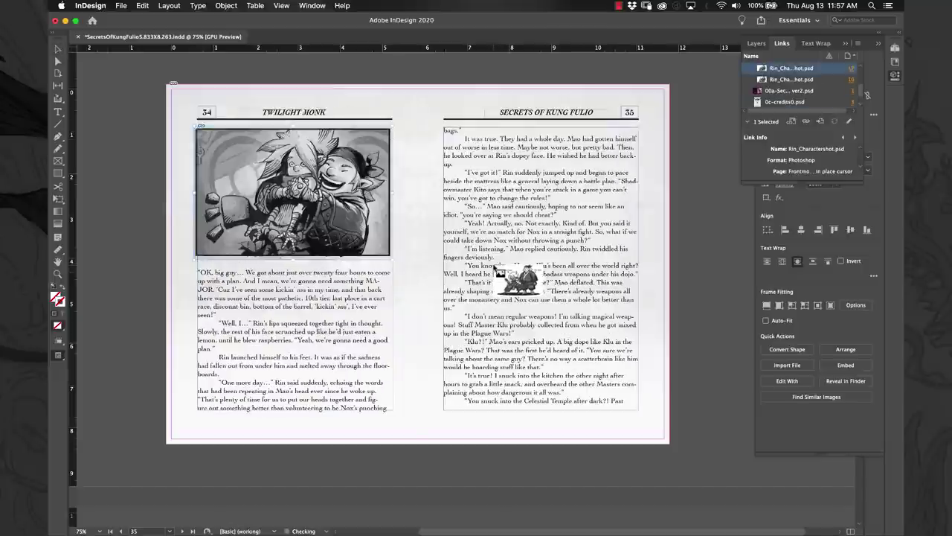
{"action": "left_click", "coordinate": [494, 266]}
{"action": "left_click_drag", "start_coordinate": [709, 411], "coordinate": [628, 368]}
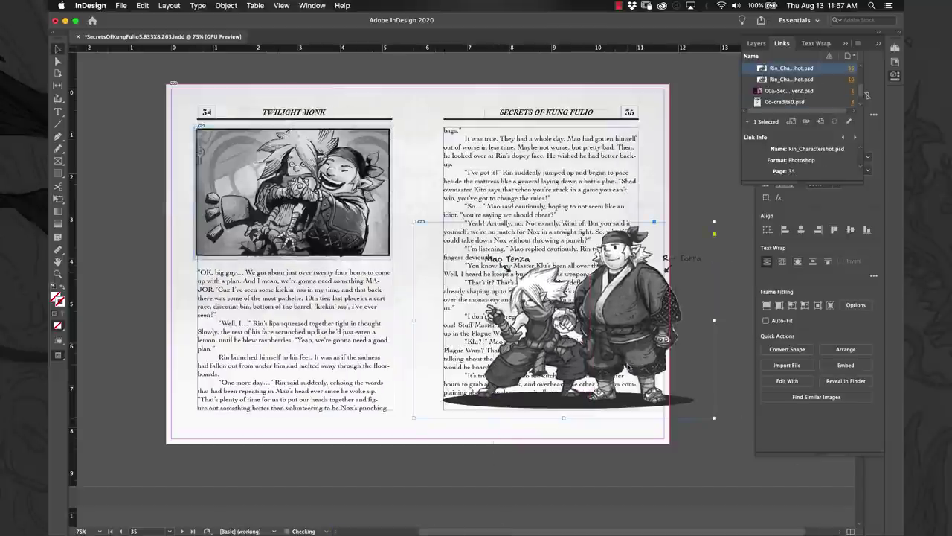
{"action": "left_click_drag", "start_coordinate": [639, 345], "coordinate": [600, 321]}
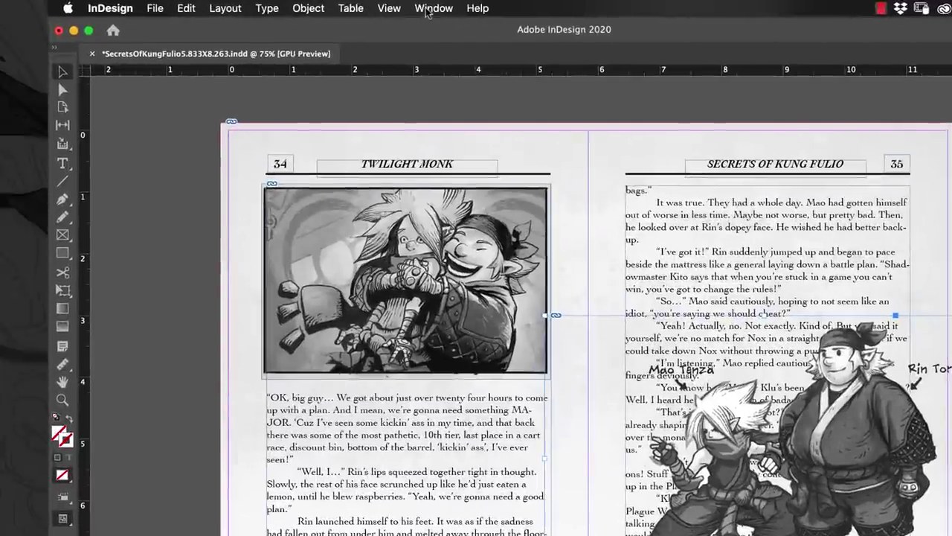
Step: Apply Wrap around object shape to the character image and raise it higher on page 35
{"action": "left_click", "coordinate": [420, 7]}
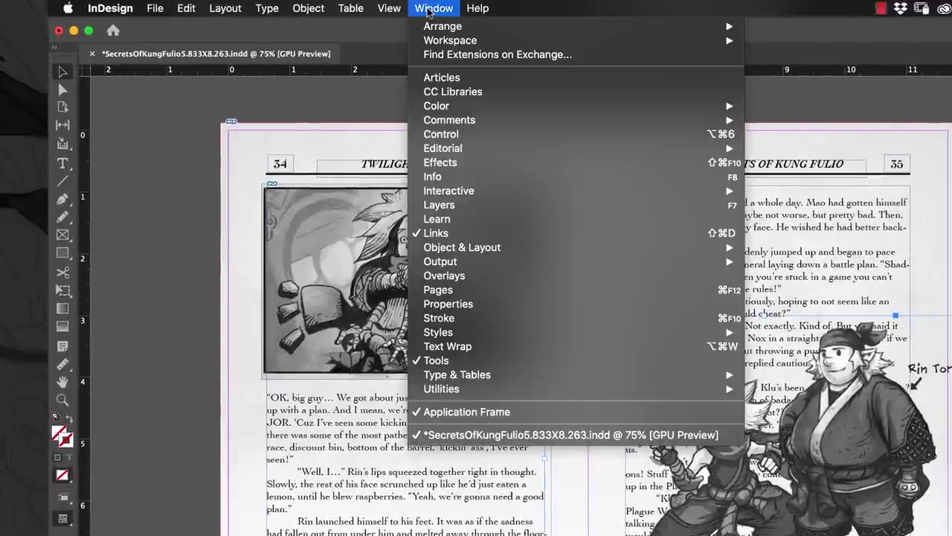
{"action": "mouse_move", "coordinate": [450, 359]}
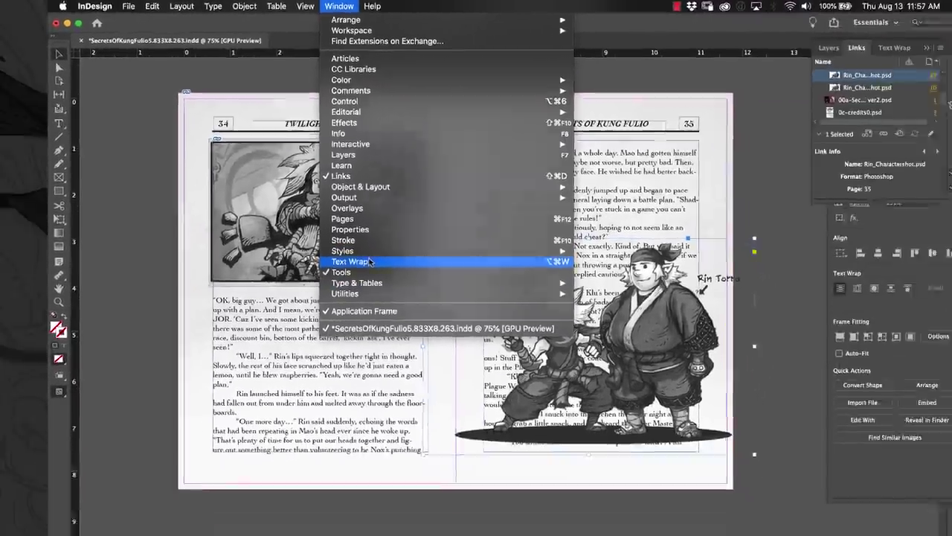
{"action": "left_click", "coordinate": [473, 346]}
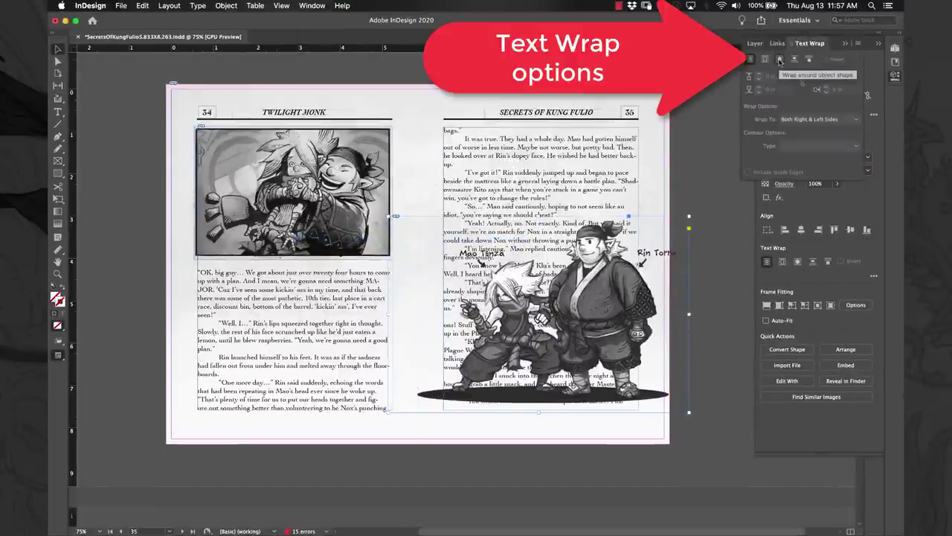
{"action": "left_click", "coordinate": [780, 60]}
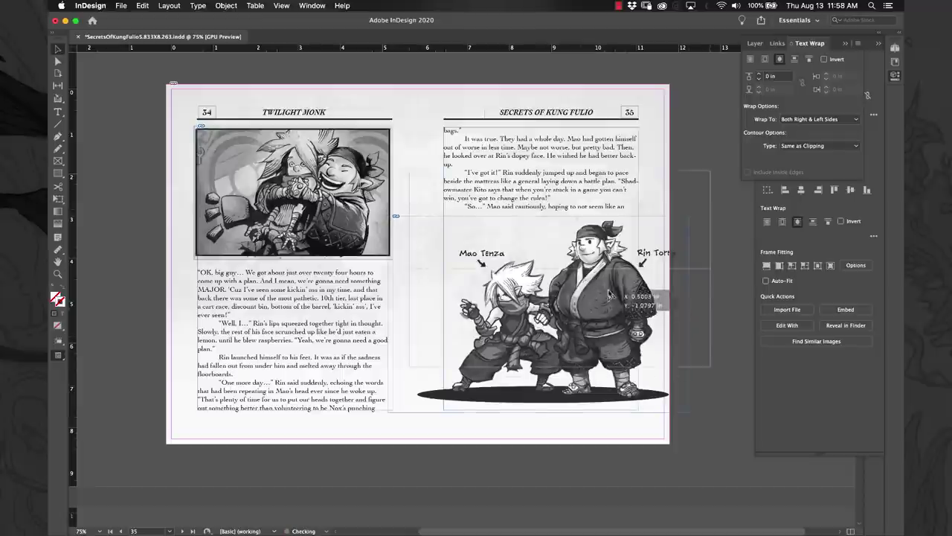
{"action": "left_click_drag", "start_coordinate": [608, 310], "coordinate": [606, 273]}
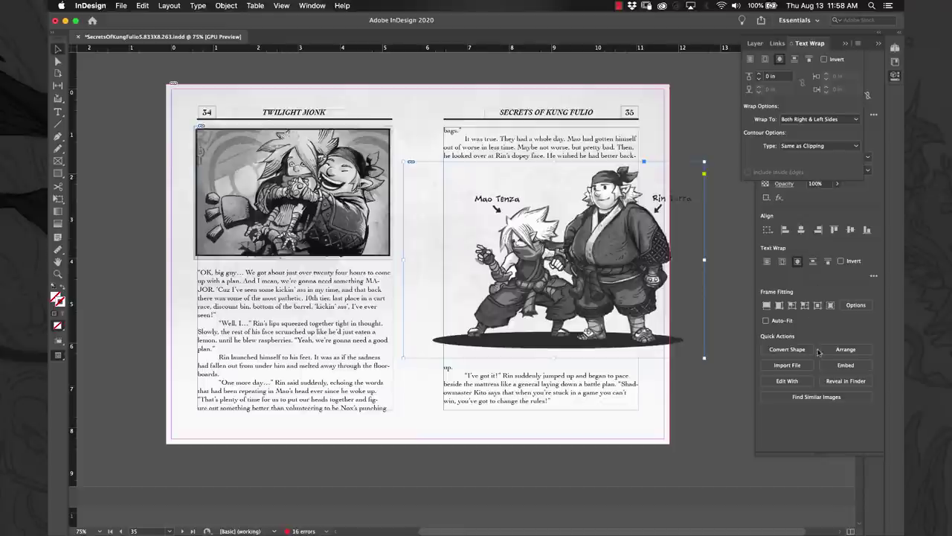
Step: Set the wrap Contour Type to Alpha Channel and nudge the illustration right and down
{"action": "left_click", "coordinate": [805, 148]}
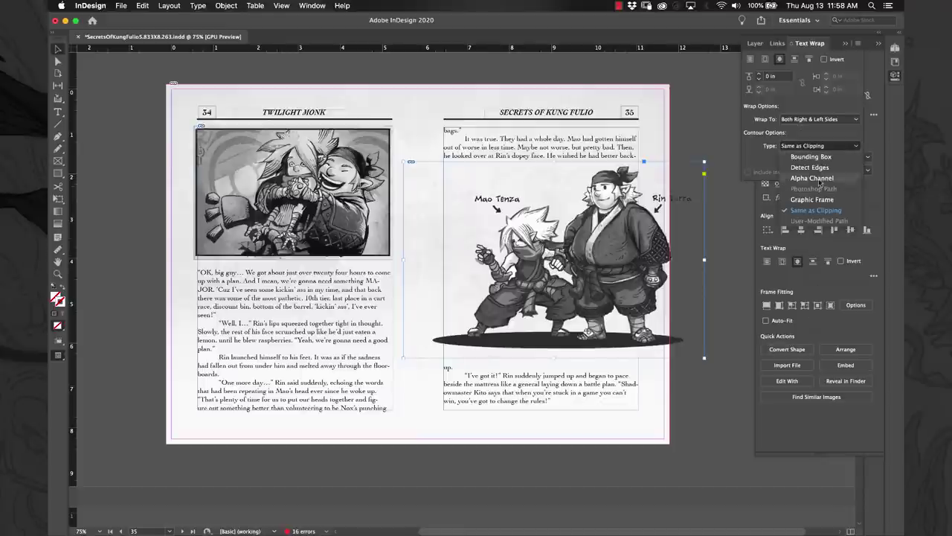
{"action": "left_click", "coordinate": [817, 178]}
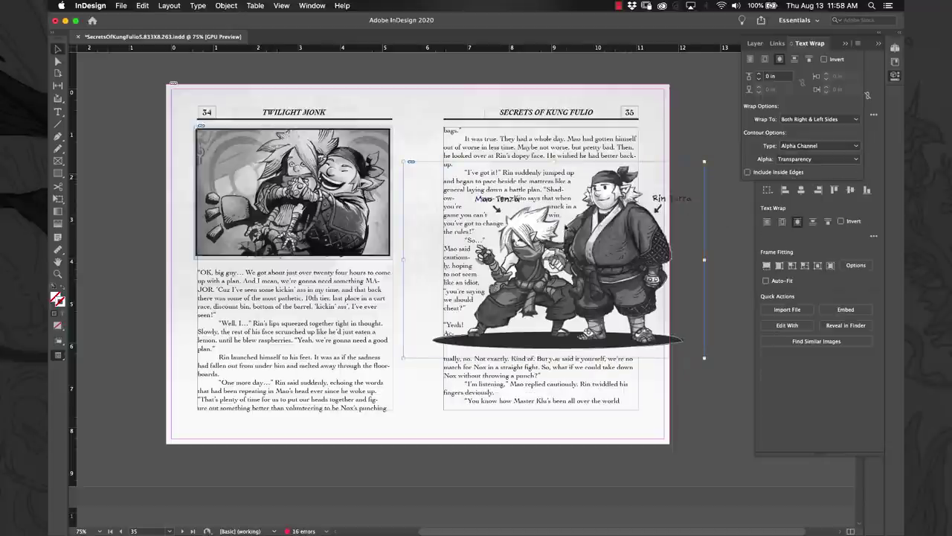
{"action": "left_click_drag", "start_coordinate": [593, 257], "coordinate": [608, 275]}
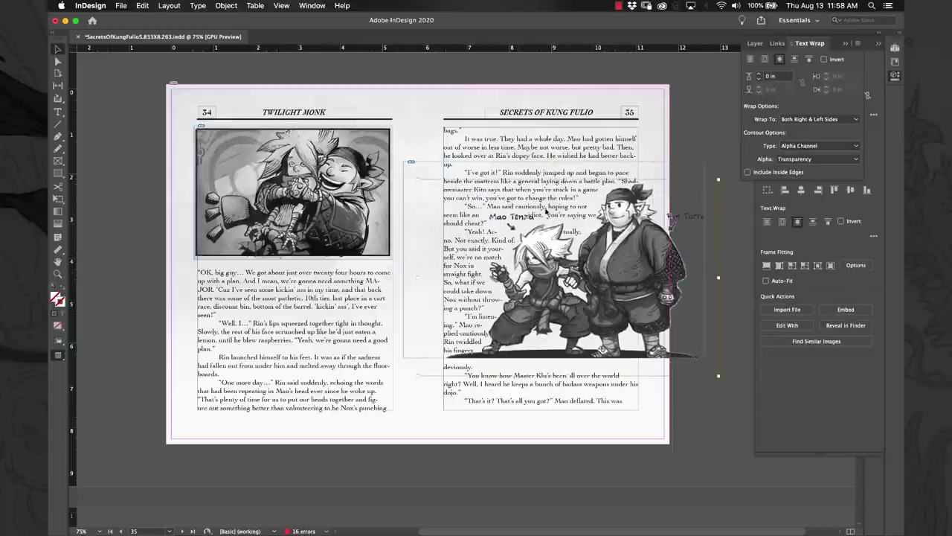
Step: Set the top wrap offset to 0.2 in, then change it to 0.4 in
{"action": "left_click", "coordinate": [769, 77]}
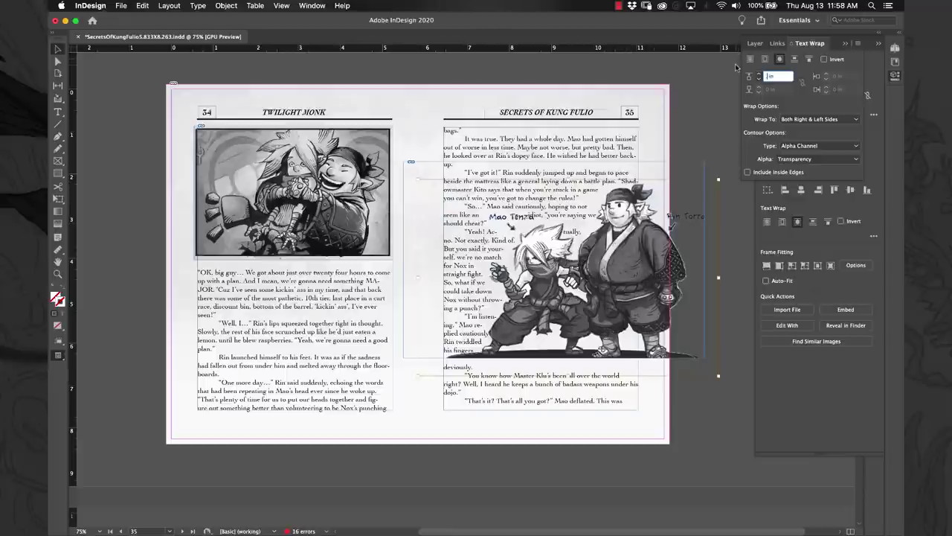
{"action": "type", "text": "2 "}
{"action": "type", "text": "0.2"}
{"action": "key", "text": "Return"}
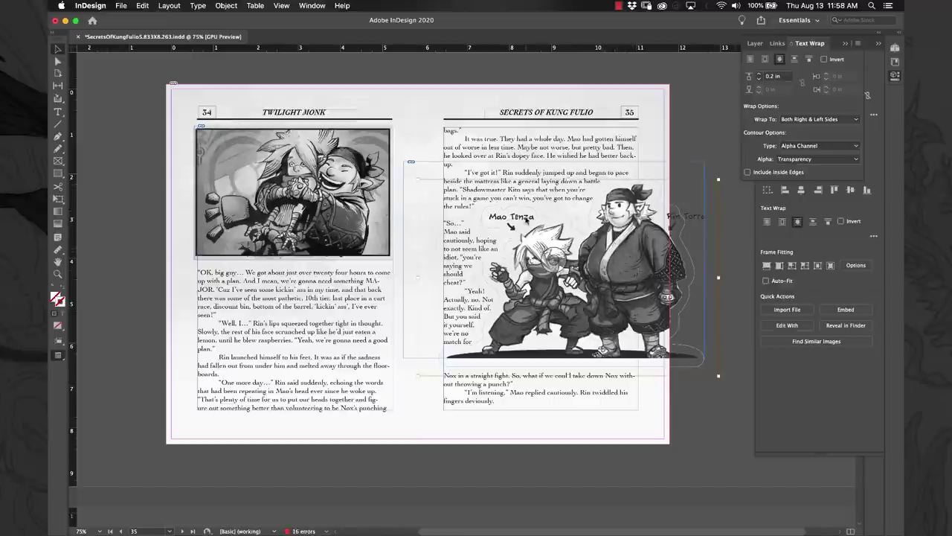
{"action": "scroll", "coordinate": [574, 215], "scroll_direction": "up", "scroll_amount": 1}
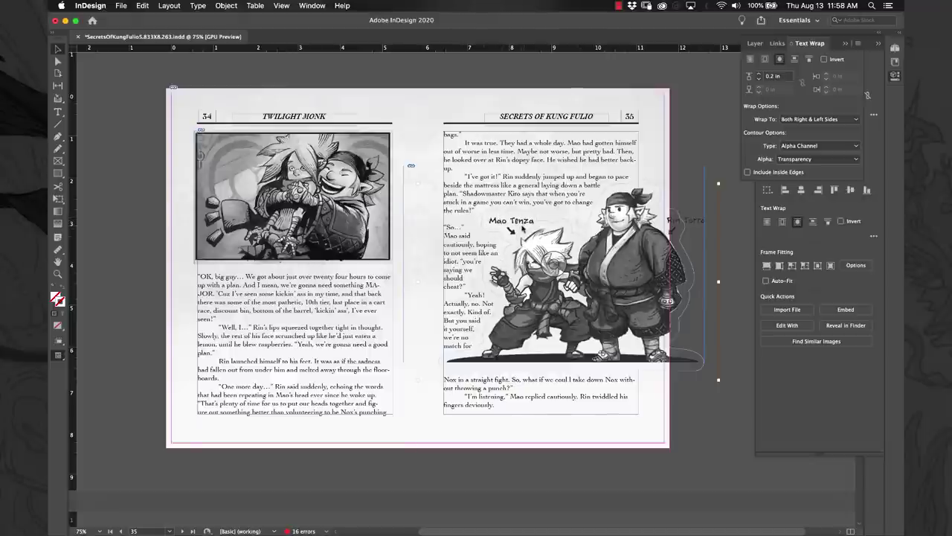
{"action": "left_click", "coordinate": [773, 77]}
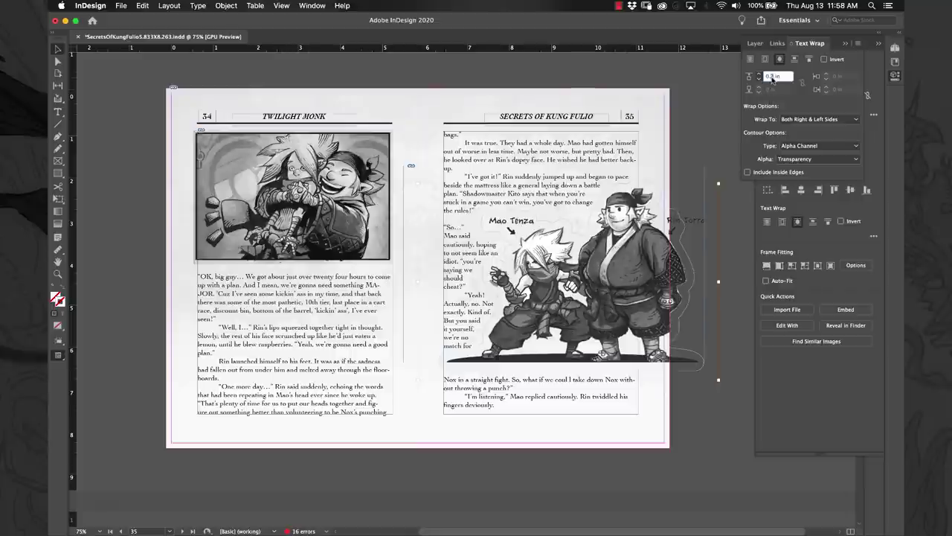
{"action": "type", "text": "0.4"}
{"action": "key", "text": "Return"}
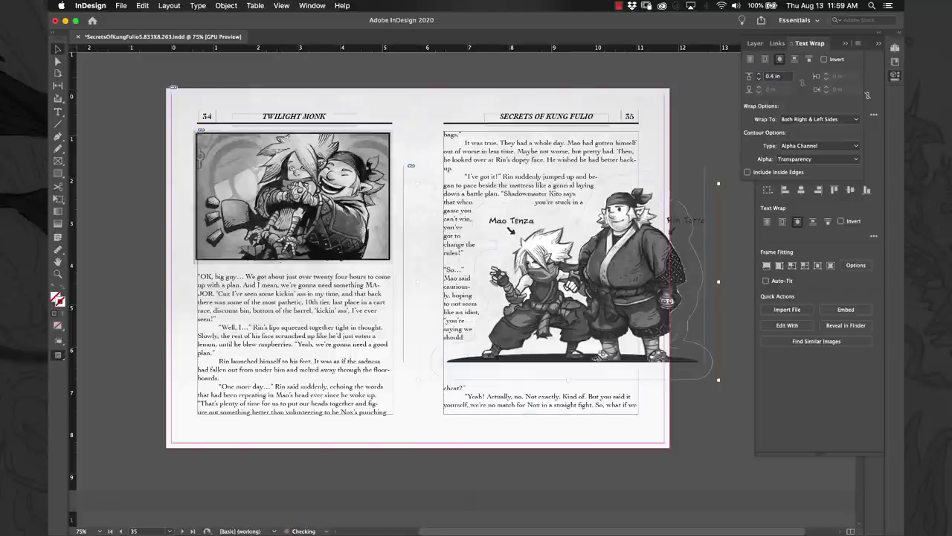
Step: Reposition the character illustration, moving it lower and then back up page 35
{"action": "left_click", "coordinate": [738, 240]}
{"action": "left_click_drag", "start_coordinate": [633, 338], "coordinate": [629, 365]}
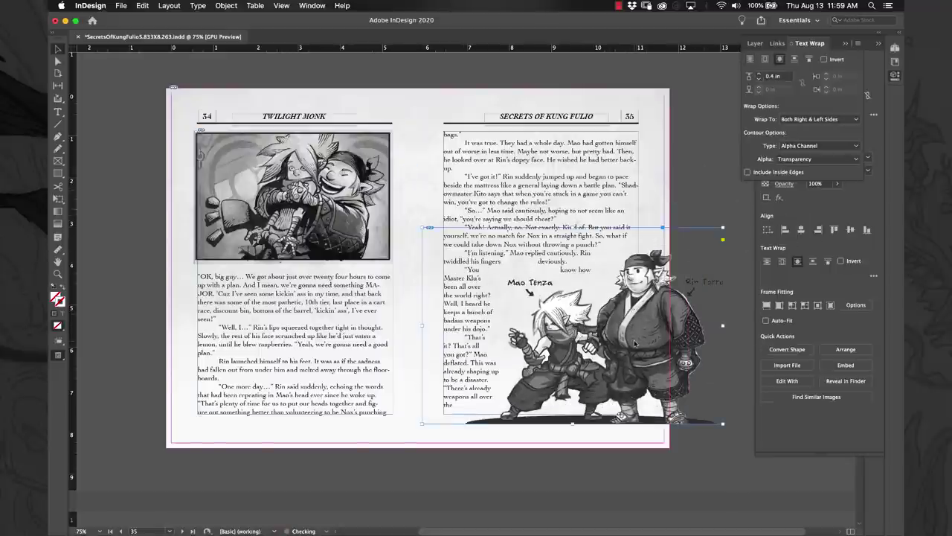
{"action": "left_click_drag", "start_coordinate": [612, 313], "coordinate": [595, 243]}
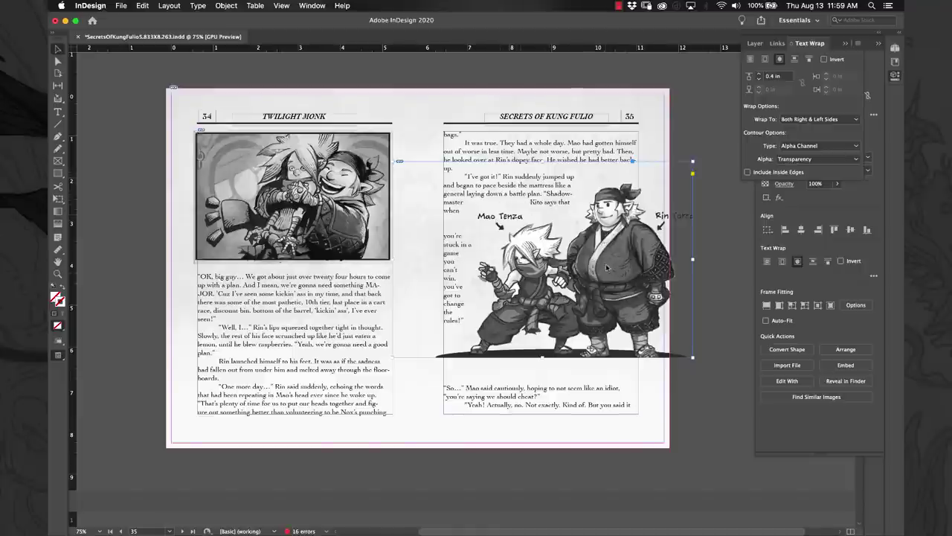
Step: Set the illustration's text wrap contour to Bounding Box, undoing the two accidental frame moves
{"action": "left_click", "coordinate": [819, 147]}
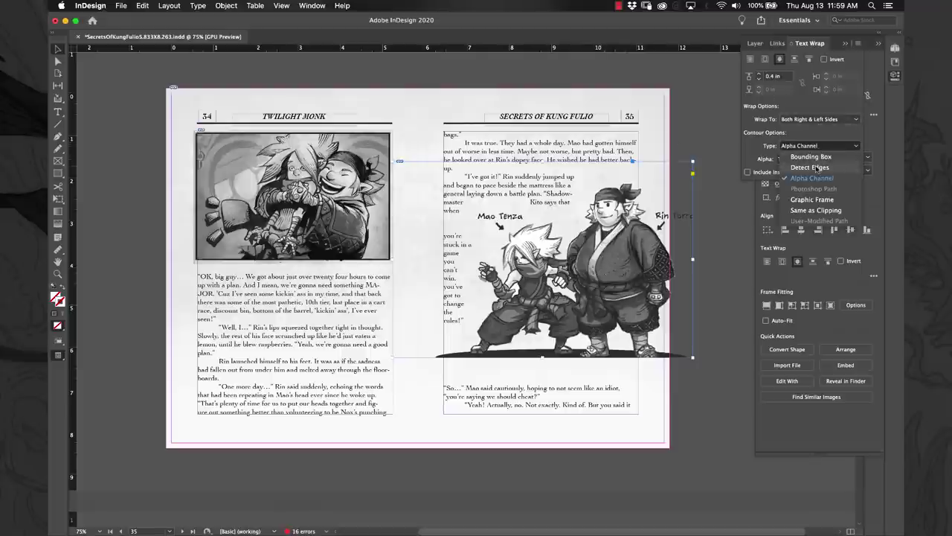
{"action": "left_click", "coordinate": [811, 157]}
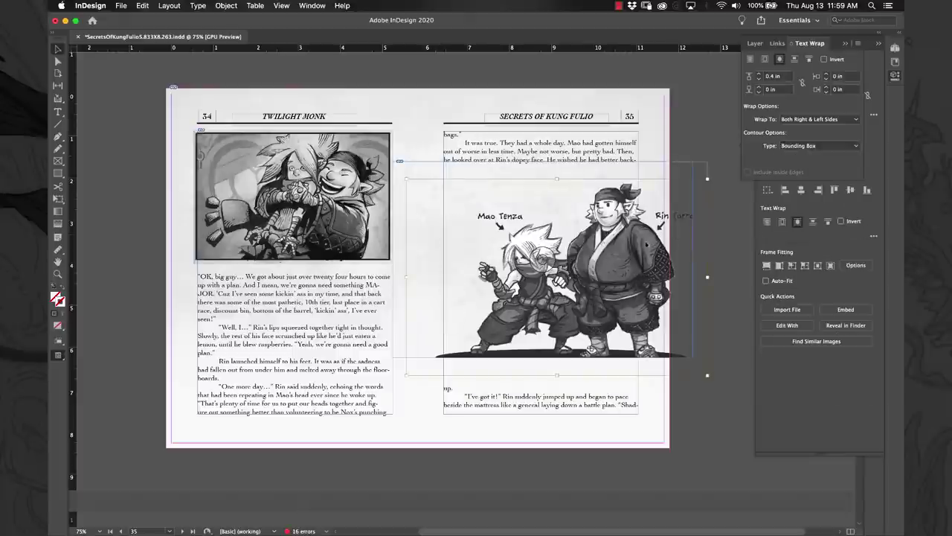
{"action": "left_click_drag", "start_coordinate": [606, 289], "coordinate": [603, 322]}
{"action": "left_click", "coordinate": [703, 433]}
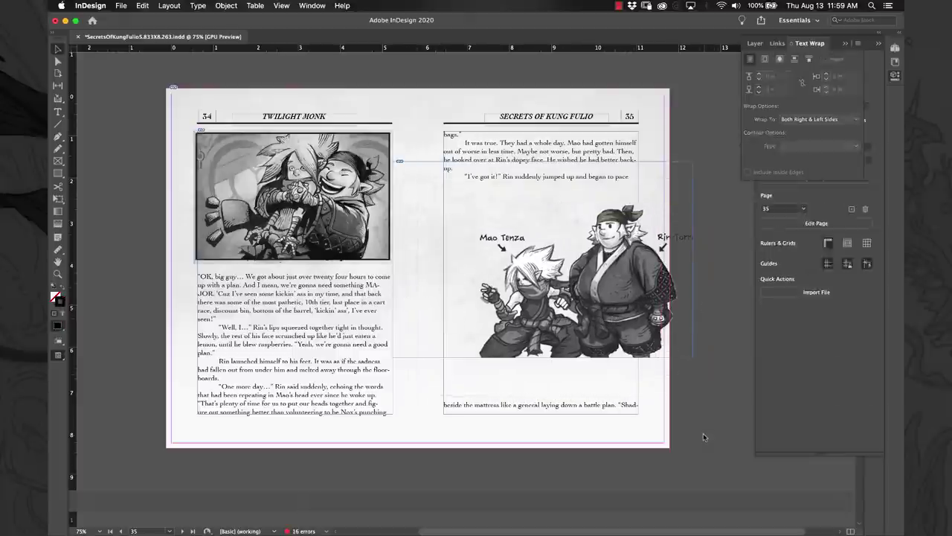
{"action": "key", "text": "super+z"}
{"action": "key", "text": "super+z"}
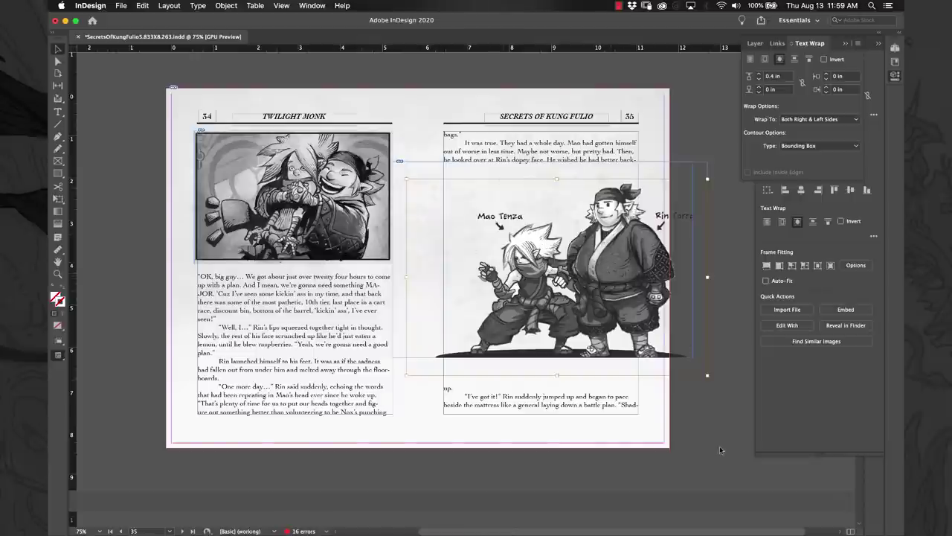
Step: Move the page 35 illustration frame to the column top, shrink it, and fit content proportionally
{"action": "mouse_move", "coordinate": [610, 279]}
{"action": "left_mouse_down"}
{"action": "mouse_move", "coordinate": [622, 259]}
{"action": "mouse_move", "coordinate": [628, 282]}
{"action": "left_mouse_up"}
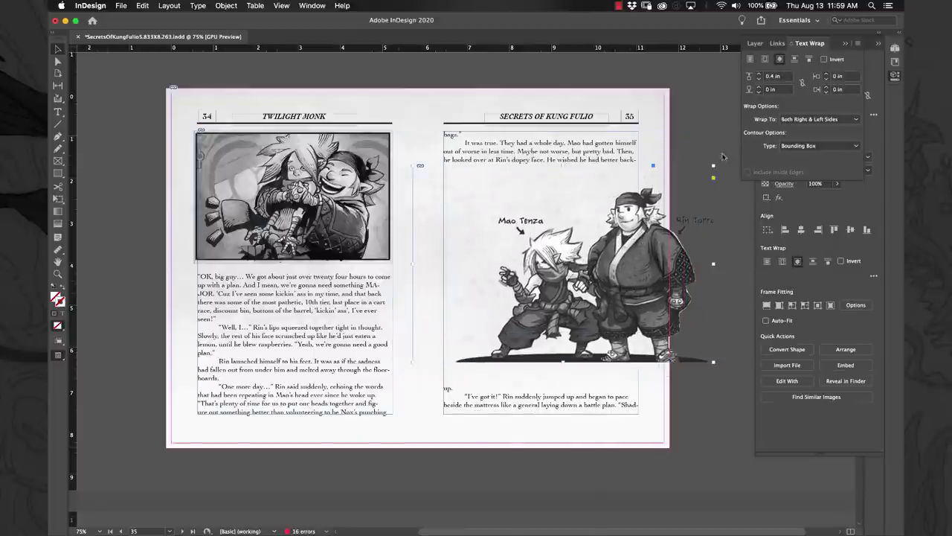
{"action": "left_click_drag", "start_coordinate": [715, 167], "coordinate": [650, 192]}
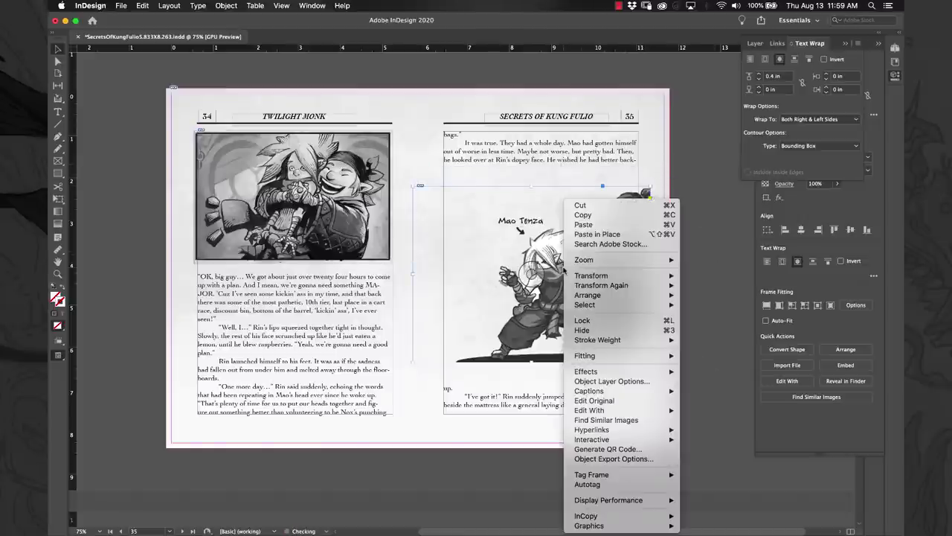
{"action": "right_click", "coordinate": [567, 266]}
{"action": "mouse_move", "coordinate": [603, 356]}
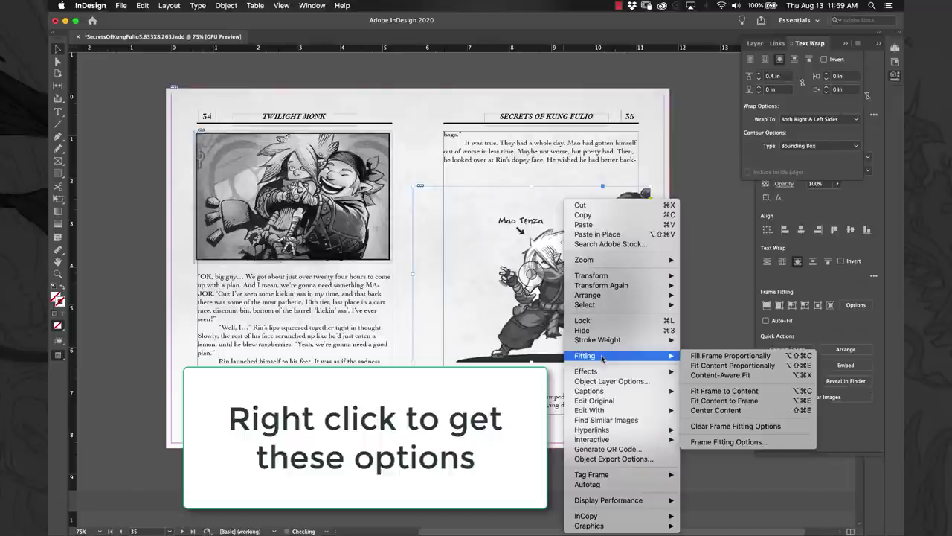
{"action": "left_click", "coordinate": [725, 365]}
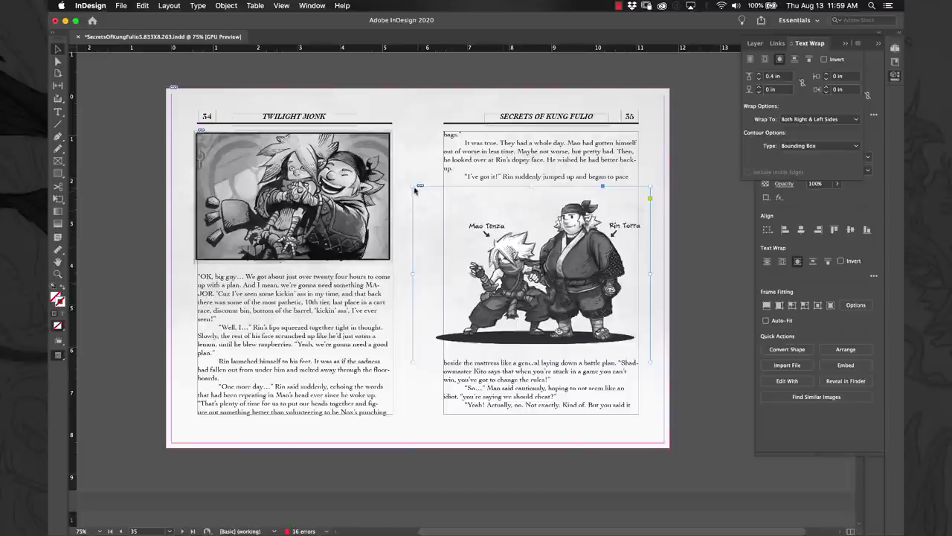
Step: Reselect the illustration frame and bring up its context menu options again
{"action": "left_click", "coordinate": [470, 223]}
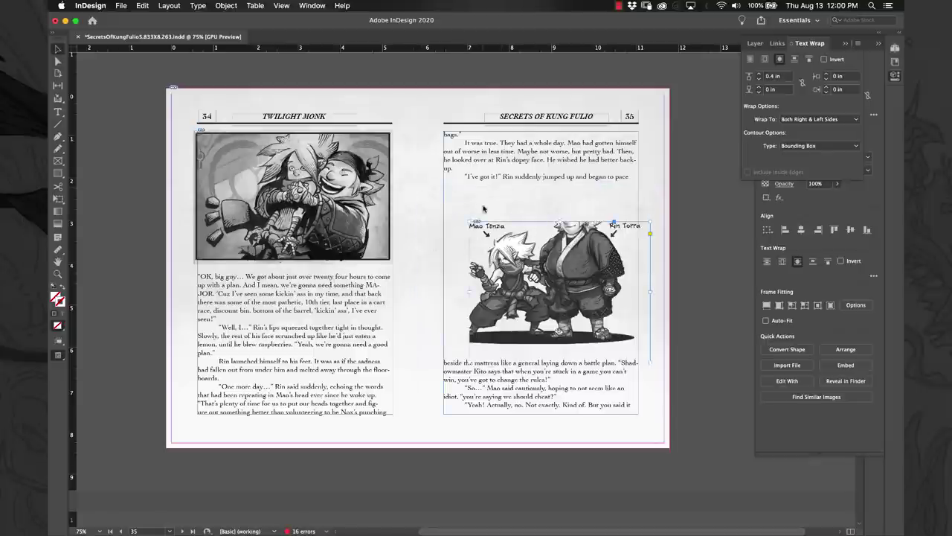
{"action": "left_click", "coordinate": [572, 288]}
{"action": "right_click", "coordinate": [569, 274]}
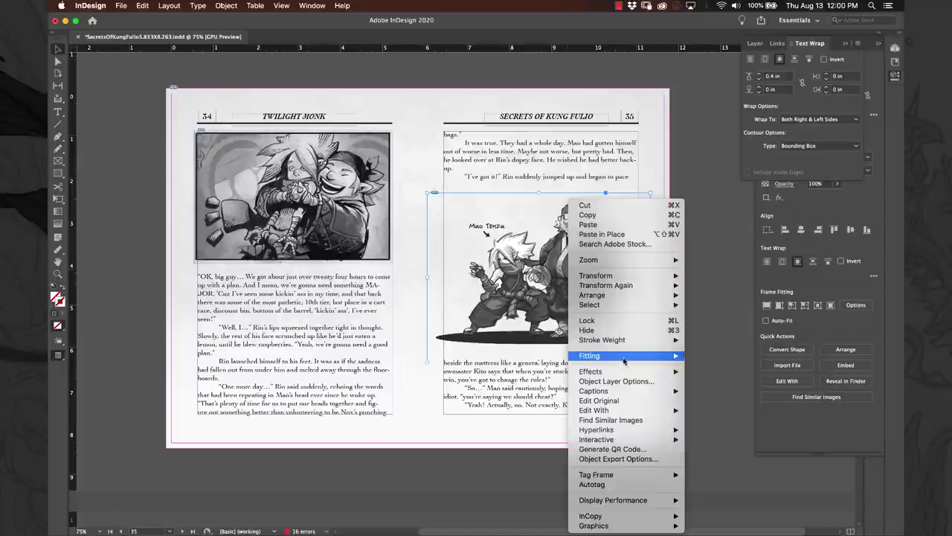
{"action": "mouse_move", "coordinate": [662, 357]}
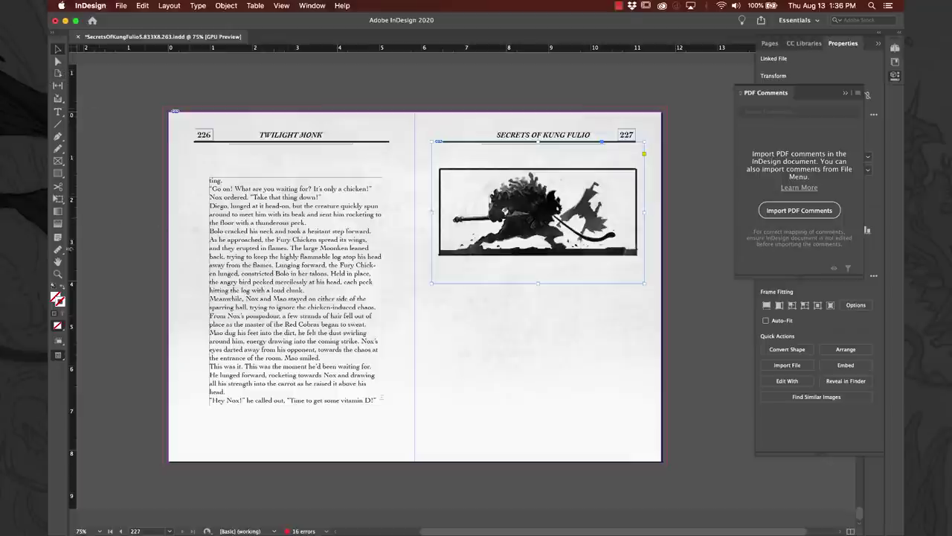
Step: Type placeholder text into the 'As he approached' line of page 226's story
{"action": "left_click", "coordinate": [58, 113]}
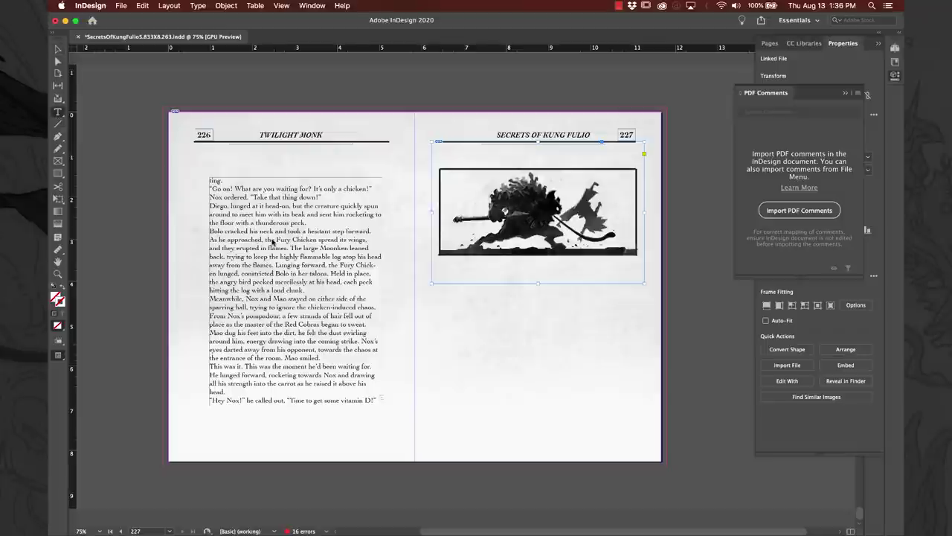
{"action": "left_click", "coordinate": [273, 242]}
{"action": "type", "text": "dkjfdkjfkjf"}
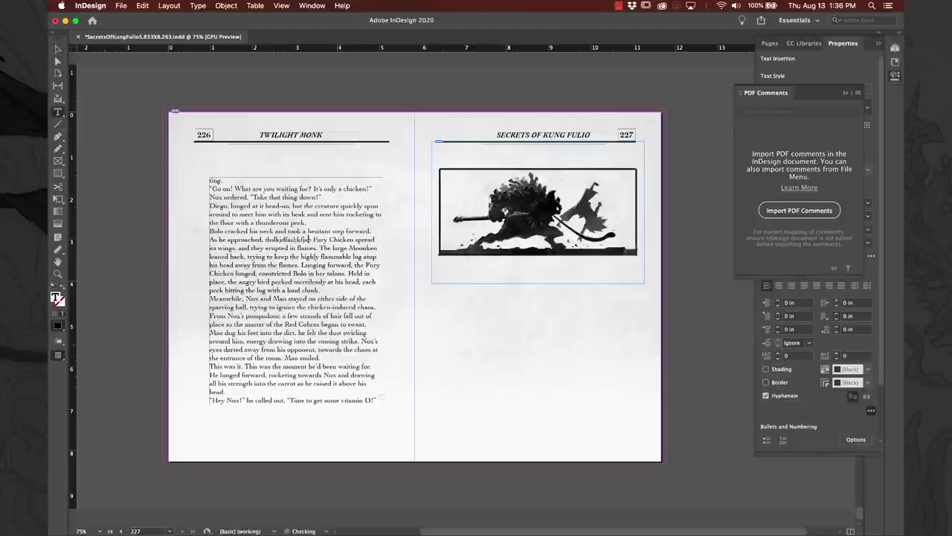
{"action": "type", "text": "asdflkjasdfkjadfadf"}
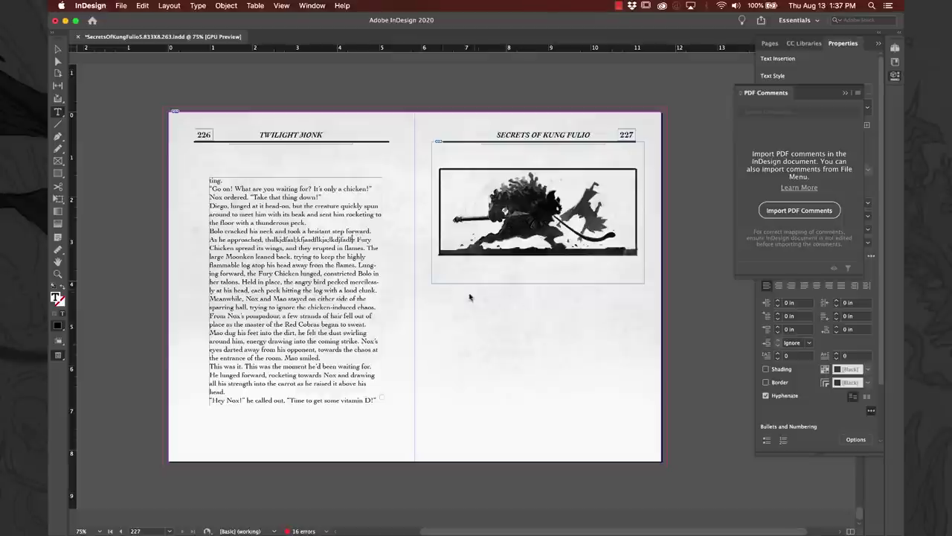
Step: Draw a new text frame on page 227 and thread page 226's overset story into it
{"action": "left_click_drag", "start_coordinate": [439, 287], "coordinate": [628, 411]}
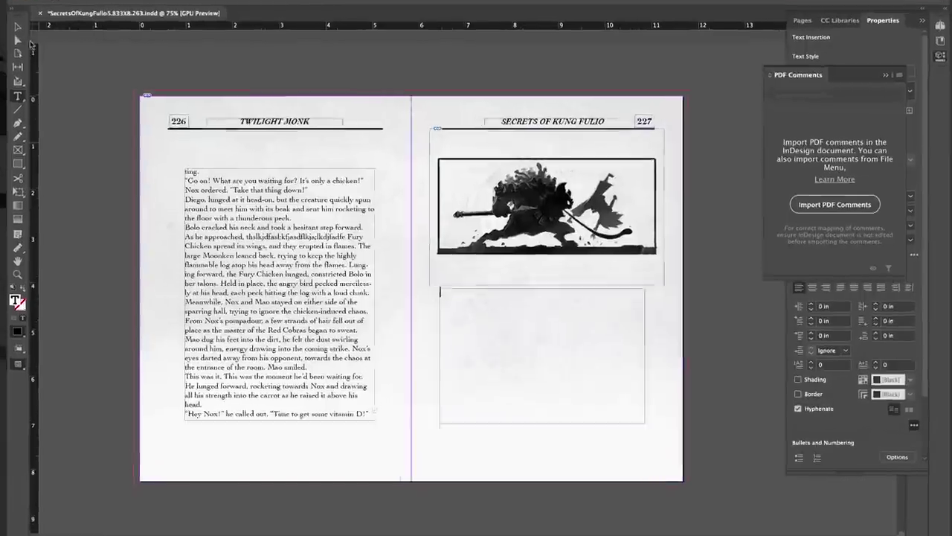
{"action": "key", "text": "Escape"}
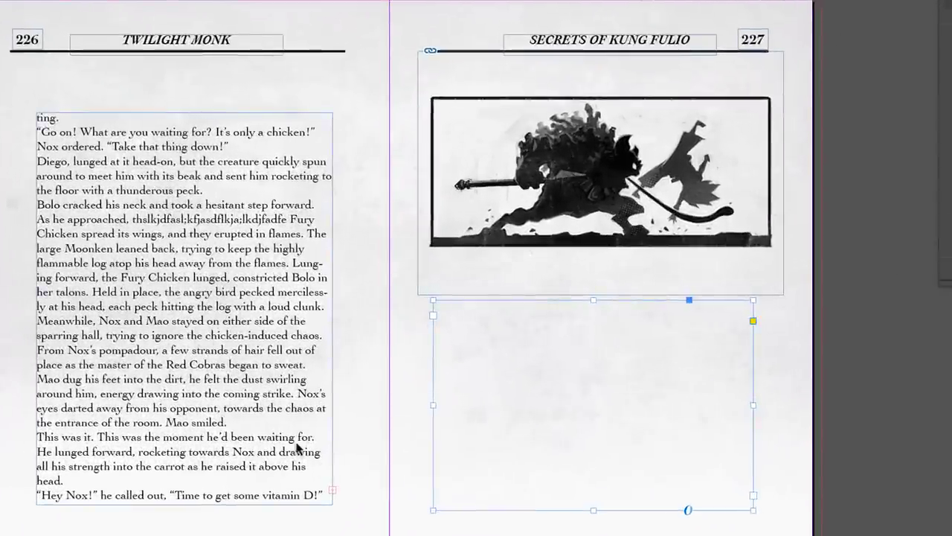
{"action": "left_click", "coordinate": [320, 488]}
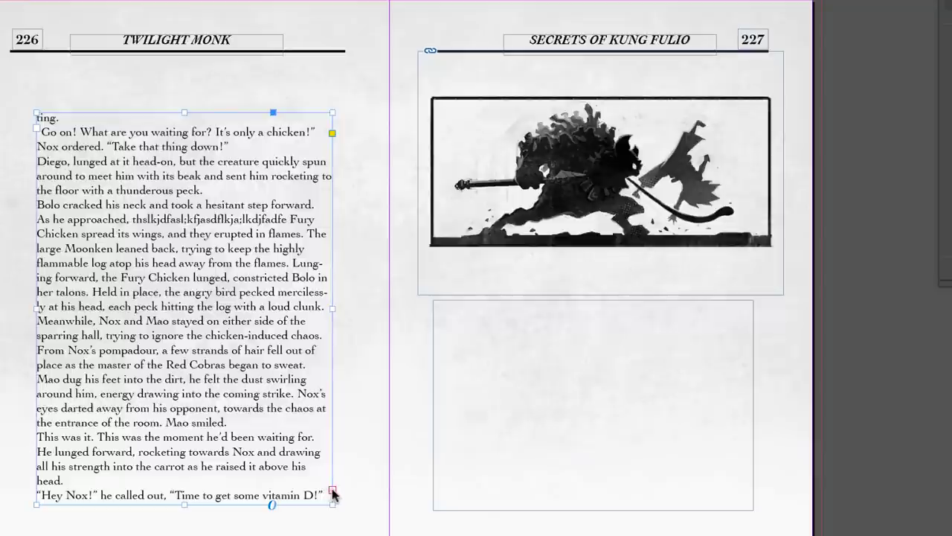
{"action": "left_click", "coordinate": [332, 492]}
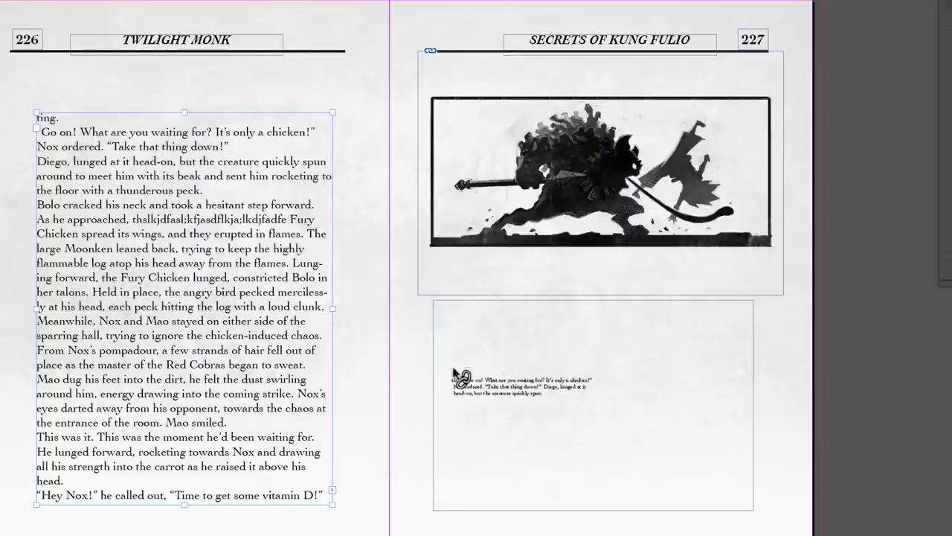
{"action": "left_click", "coordinate": [455, 372]}
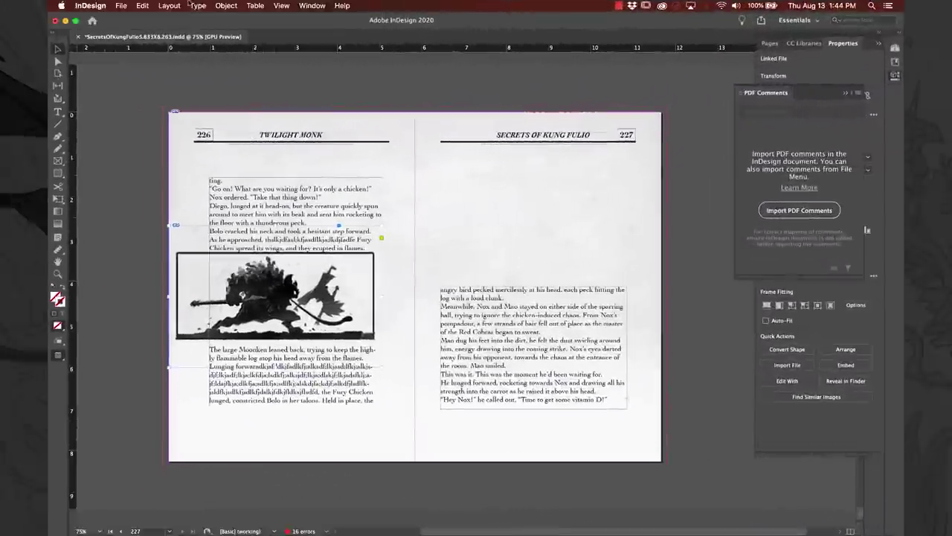
{"action": "left_click", "coordinate": [121, 5]}
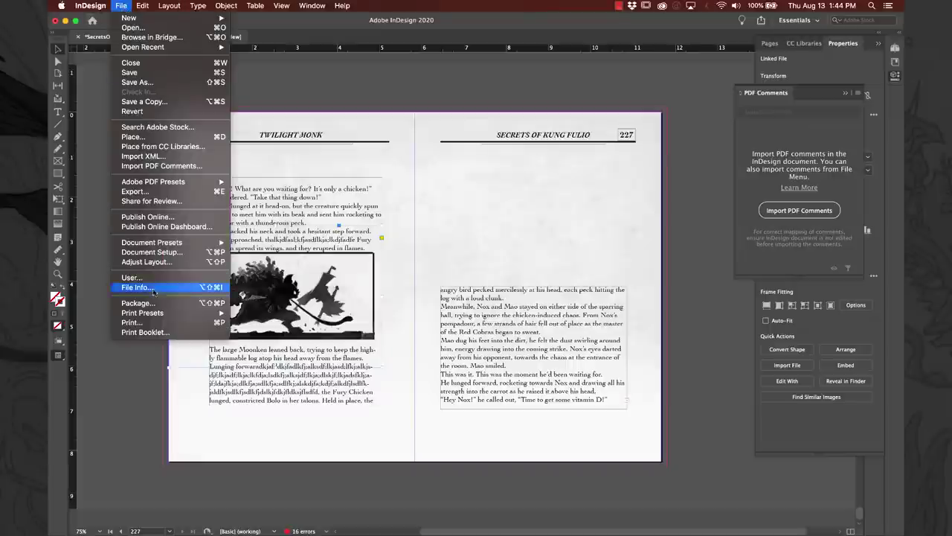
{"action": "left_click", "coordinate": [153, 252]}
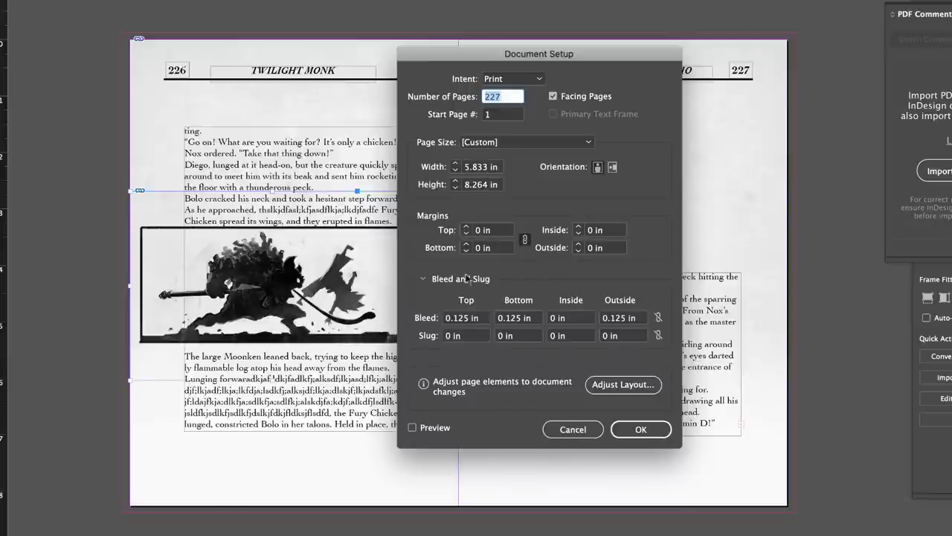
Step: Close Document Setup and stretch the background paper frame out to the 0.125 in bleed
{"action": "left_click", "coordinate": [573, 431]}
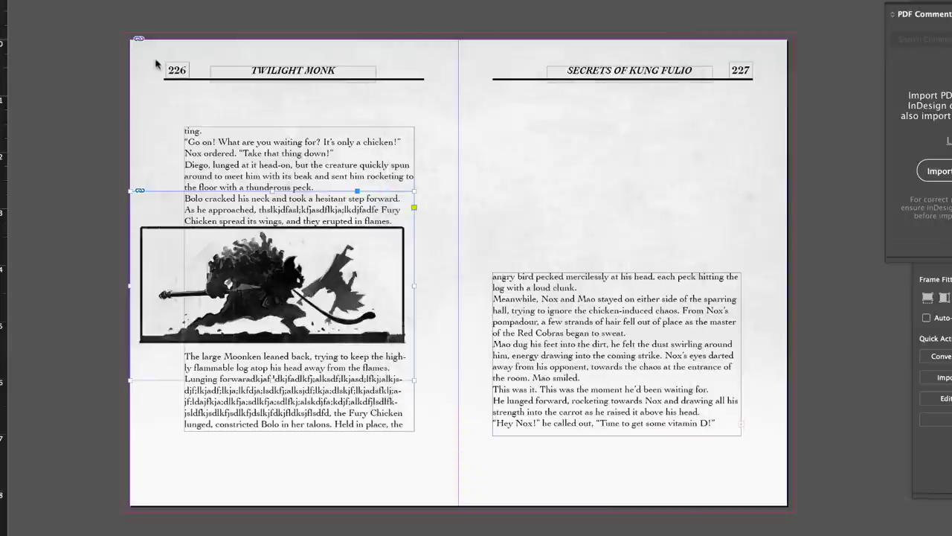
{"action": "left_click_drag", "start_coordinate": [134, 59], "coordinate": [128, 53]}
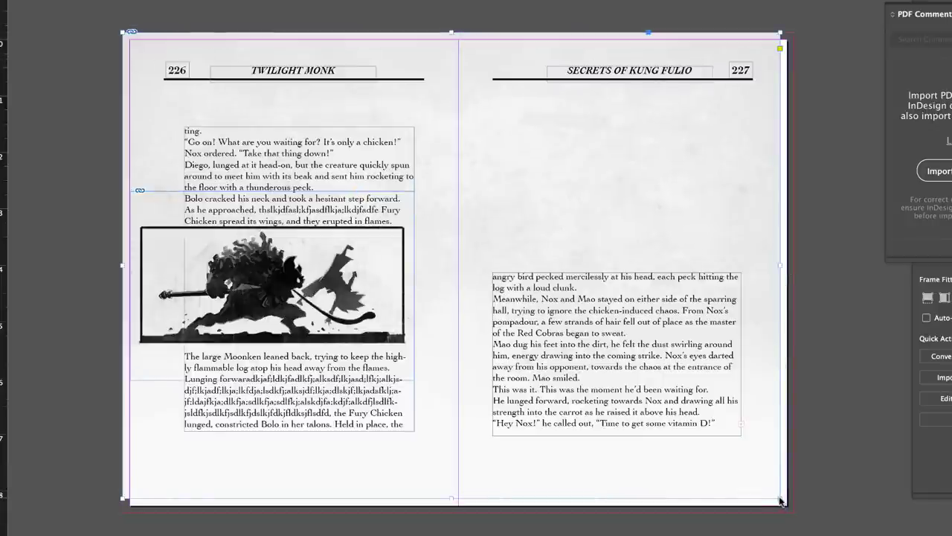
{"action": "left_click_drag", "start_coordinate": [781, 499], "coordinate": [794, 512]}
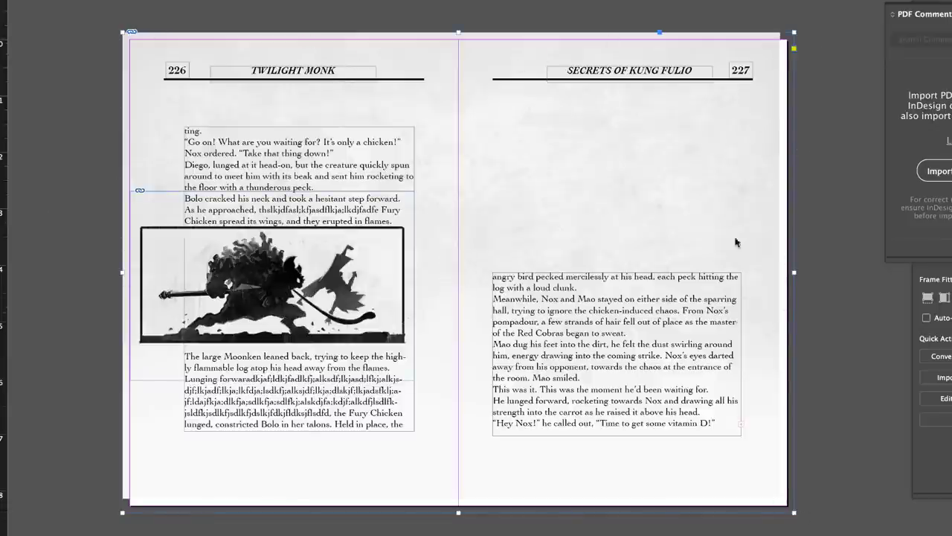
Step: Make the paper artwork Fill Frame Proportionally and collapse the PDF comments panel
{"action": "right_click", "coordinate": [726, 214]}
{"action": "mouse_move", "coordinate": [809, 397]}
{"action": "mouse_move", "coordinate": [804, 377]}
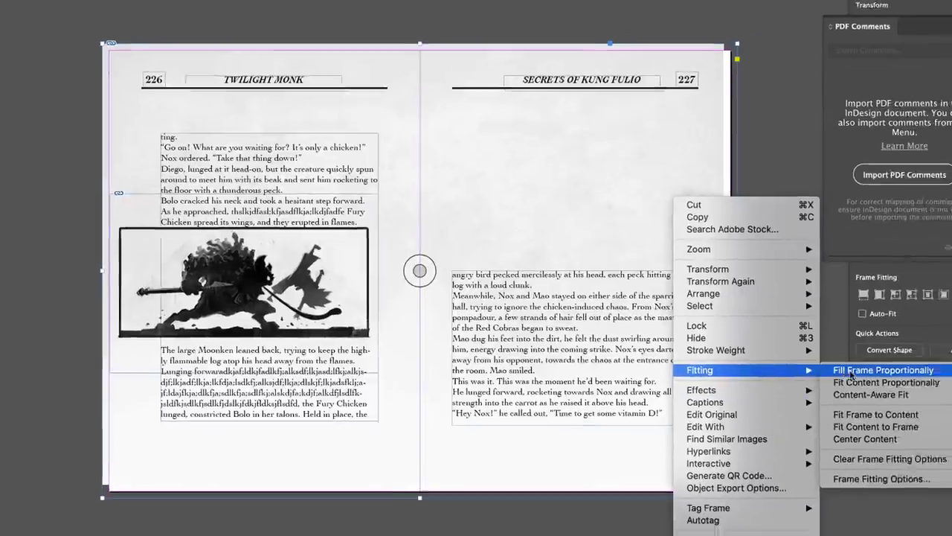
{"action": "left_click", "coordinate": [919, 389]}
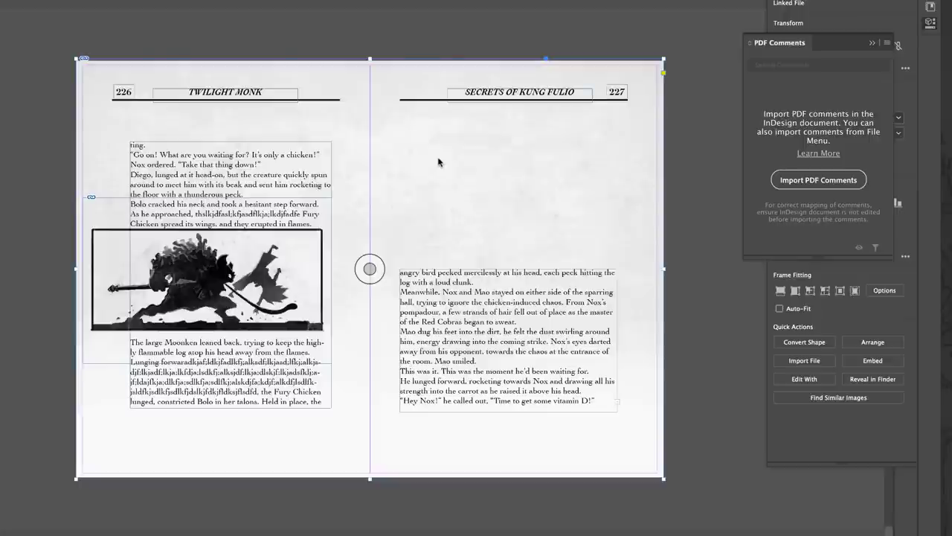
{"action": "left_click", "coordinate": [872, 43]}
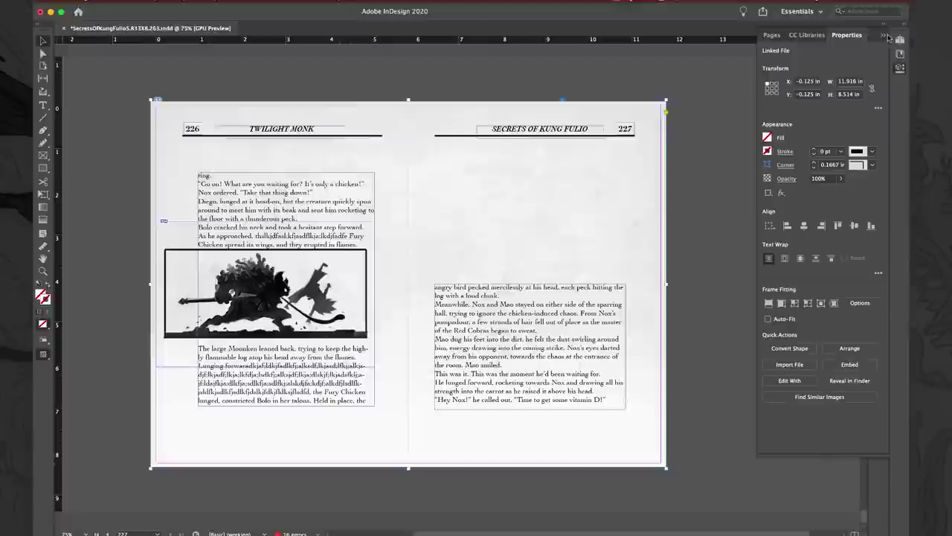
Step: Switch the side panels around to show the Pages panel thumbnails
{"action": "left_click", "coordinate": [889, 62]}
{"action": "left_click", "coordinate": [895, 77]}
{"action": "left_click", "coordinate": [895, 62]}
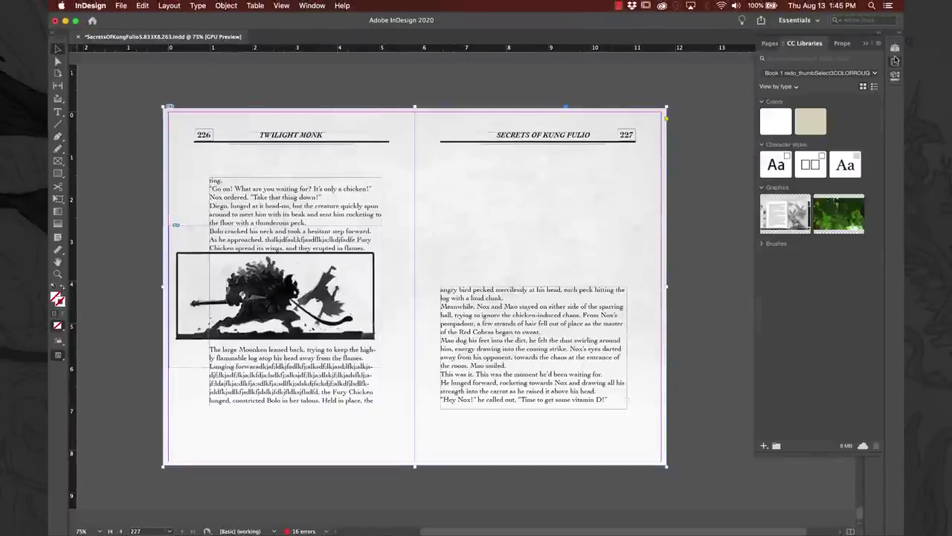
{"action": "left_click", "coordinate": [895, 49]}
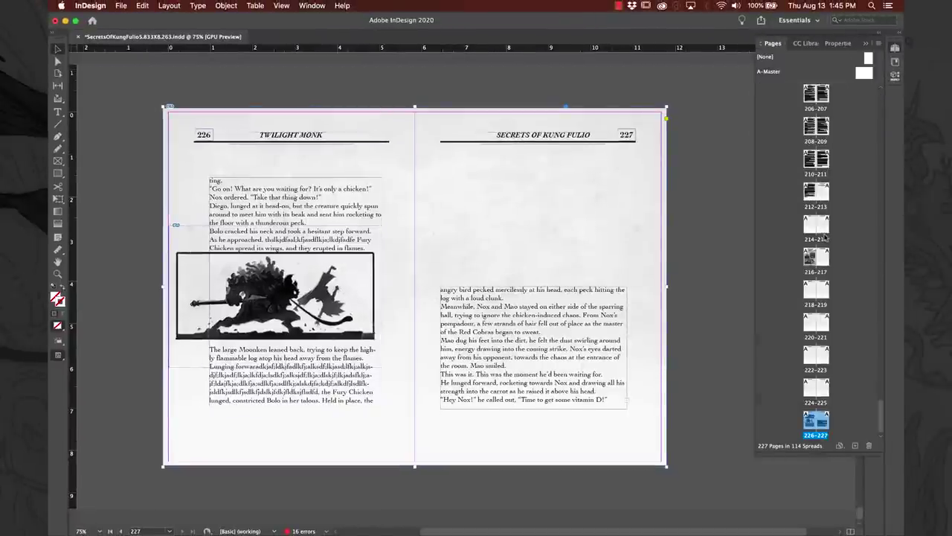
{"action": "scroll", "coordinate": [822, 223], "scroll_direction": "up", "scroll_amount": 10}
Step: Select spread 162–163, dismiss its Insert Pages option without adding pages, and scroll up to 208–209
{"action": "left_click", "coordinate": [816, 200]}
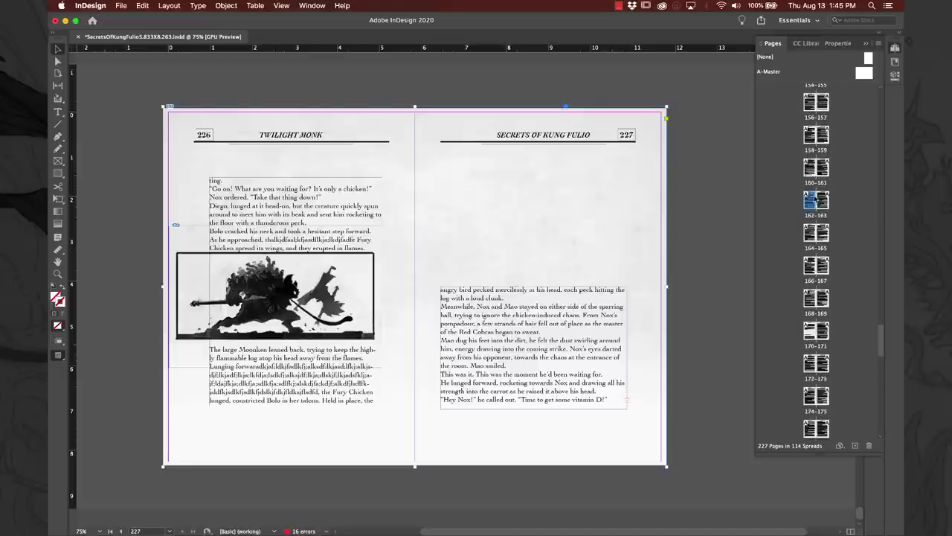
{"action": "right_click", "coordinate": [812, 201]}
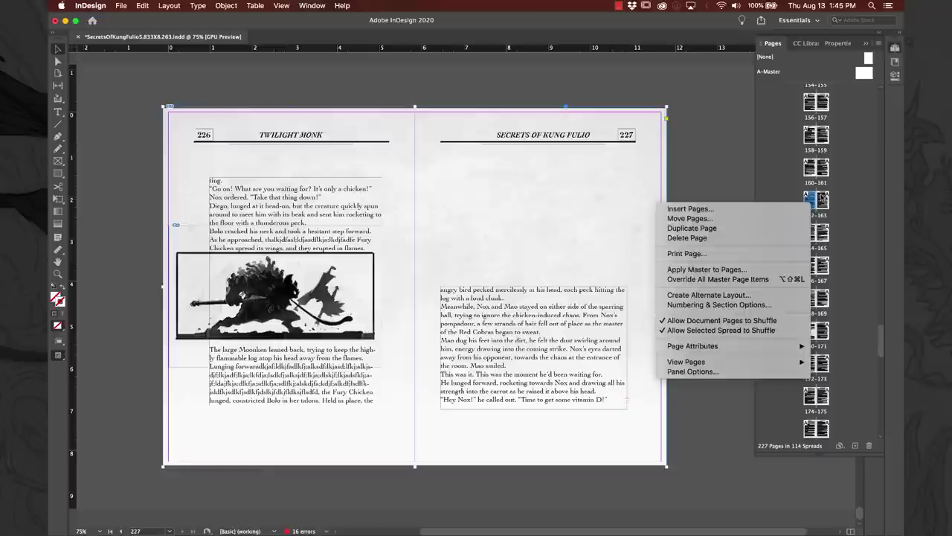
{"action": "left_click", "coordinate": [823, 198]}
{"action": "right_click", "coordinate": [822, 201]}
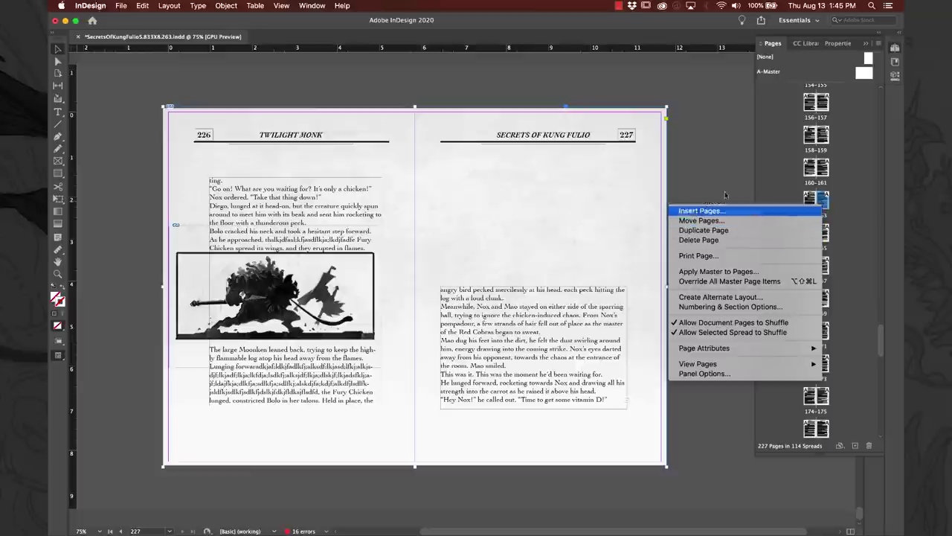
{"action": "left_click", "coordinate": [651, 243]}
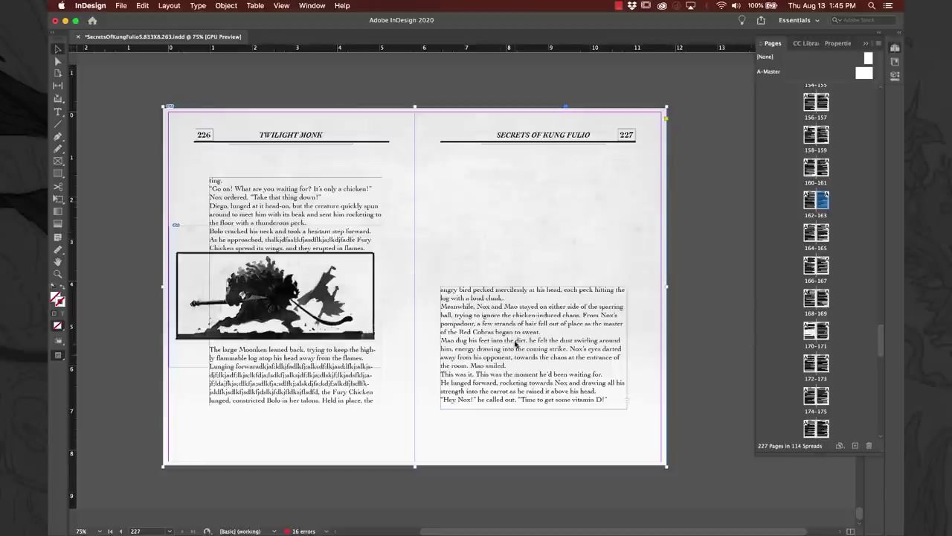
{"action": "scroll", "coordinate": [511, 178], "scroll_direction": "up", "scroll_amount": 5}
{"action": "scroll", "coordinate": [510, 179], "scroll_direction": "up", "scroll_amount": 20}
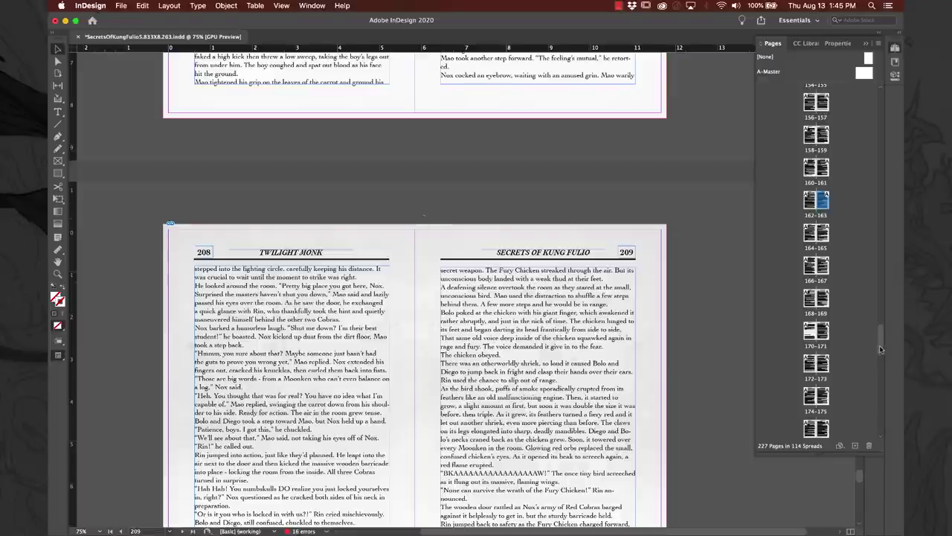
Step: Jump via spread 2–3 to spread 6–7 and select its chapter-list text frame
{"action": "left_click_drag", "start_coordinate": [883, 351], "coordinate": [885, 98]}
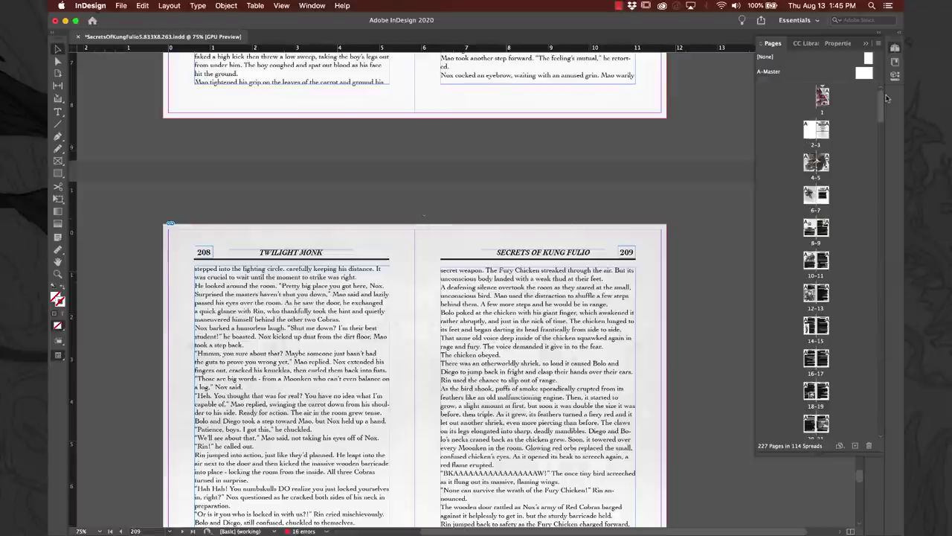
{"action": "double_click", "coordinate": [817, 141]}
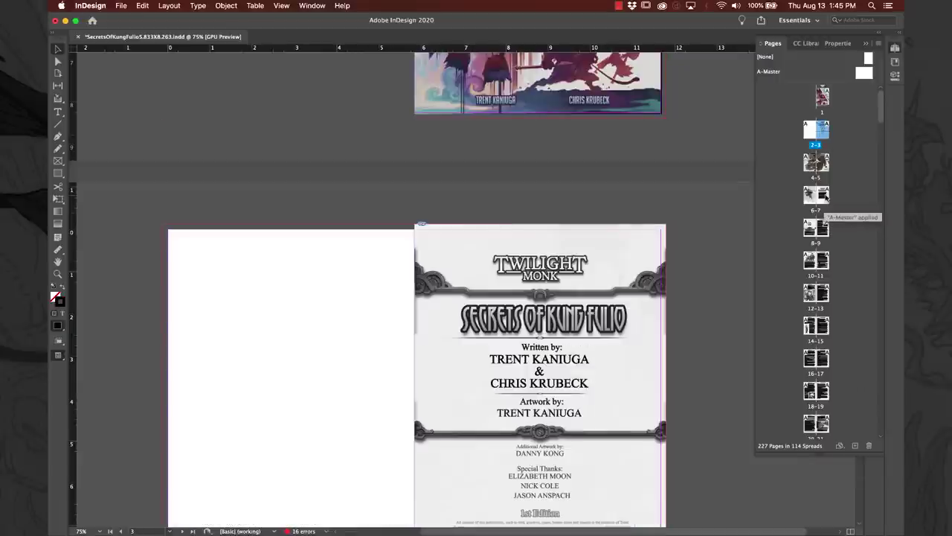
{"action": "double_click", "coordinate": [818, 195]}
{"action": "scroll", "coordinate": [594, 308], "scroll_direction": "down", "scroll_amount": 5}
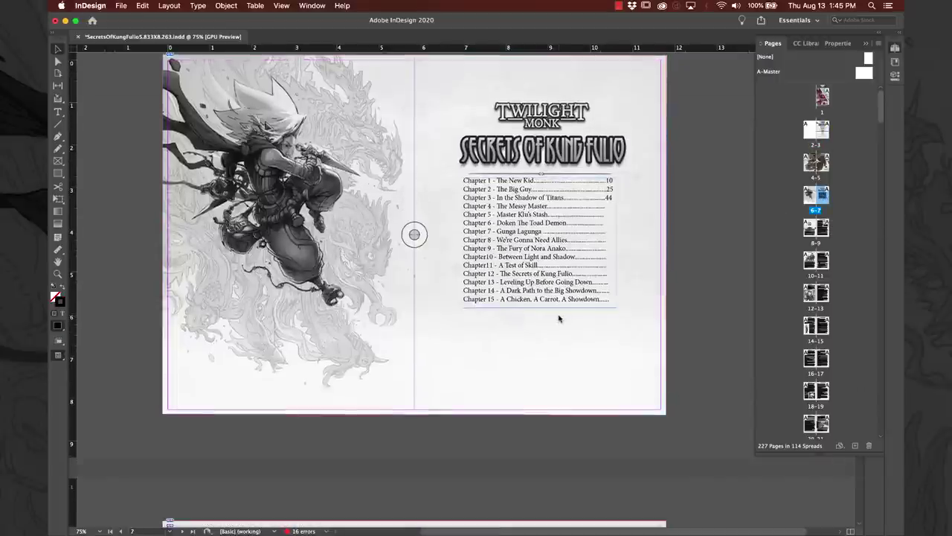
{"action": "left_click", "coordinate": [609, 184]}
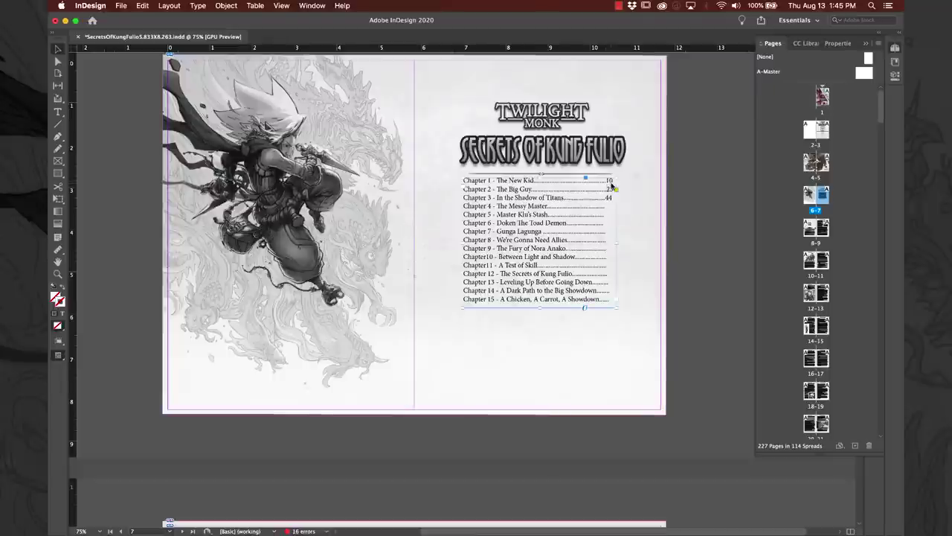